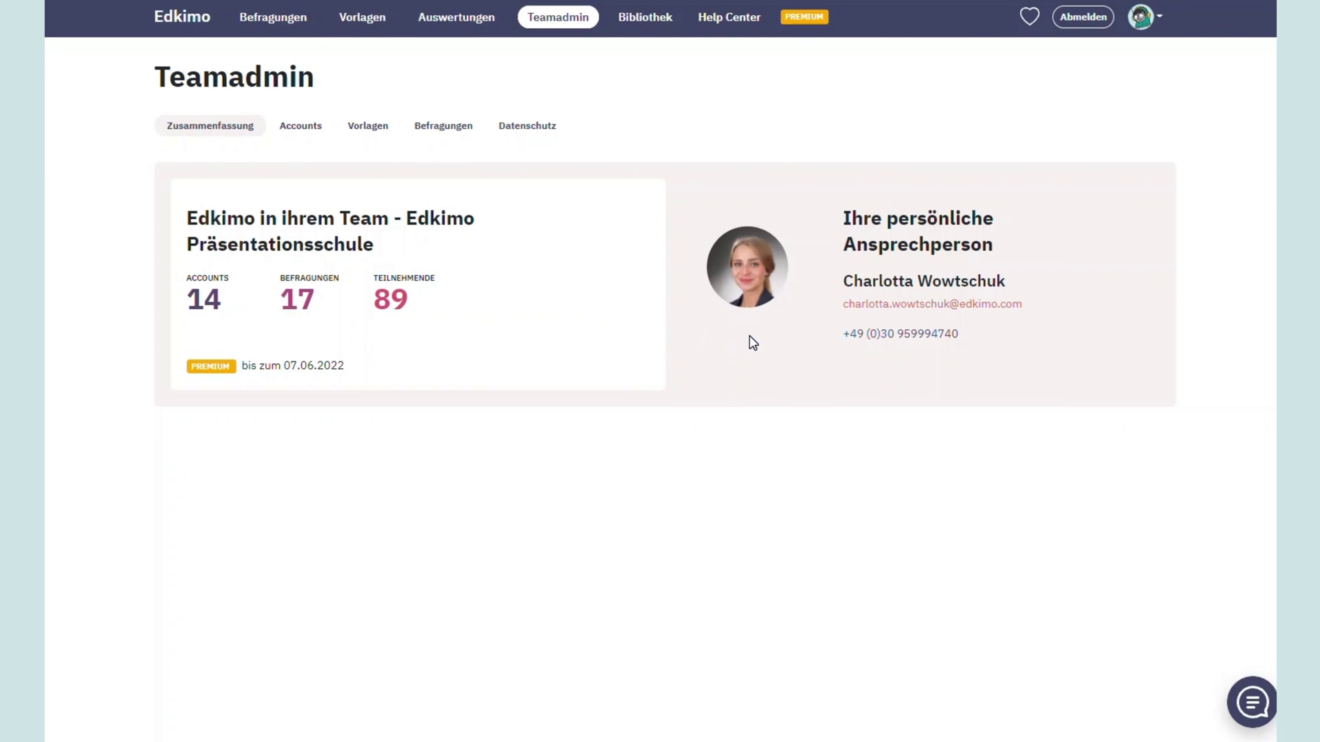
# From the team Accounts list, send an invitation link to the first new member's e-mail address
pyautogui.click(307, 142)
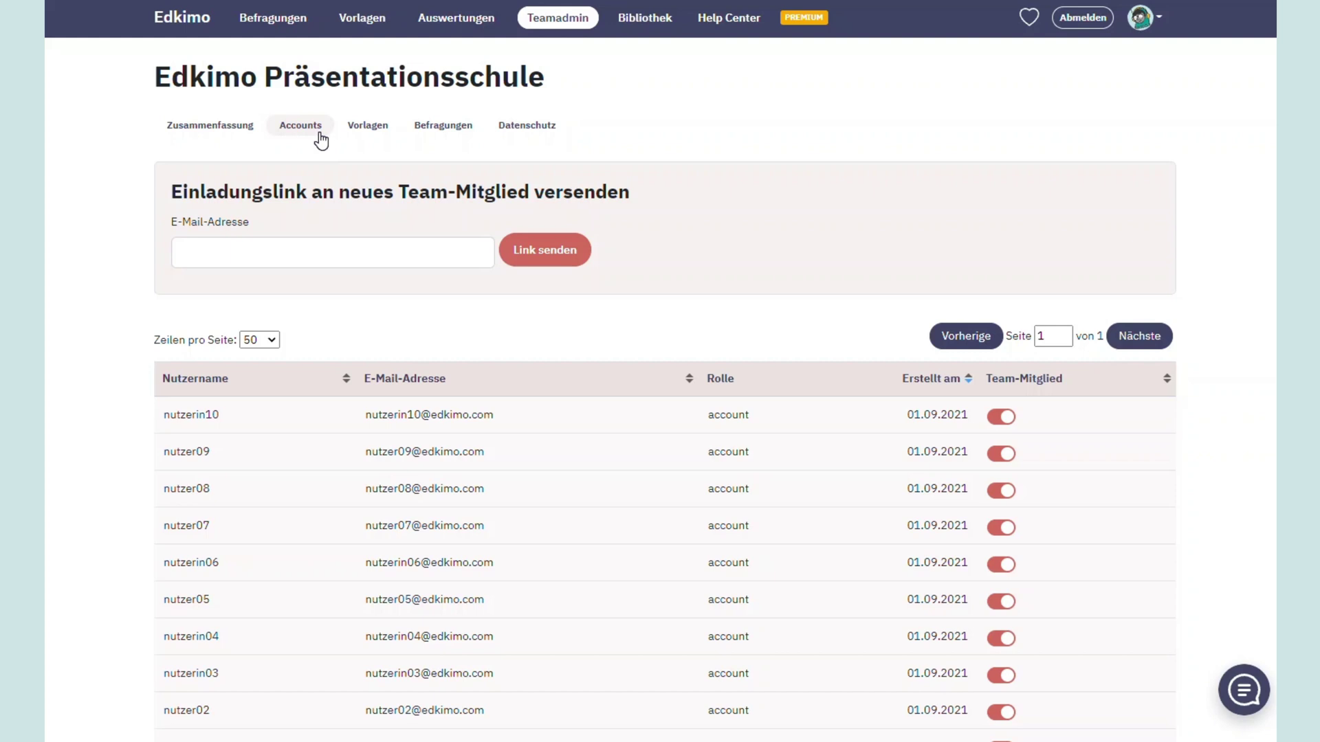
pyautogui.click(317, 252)
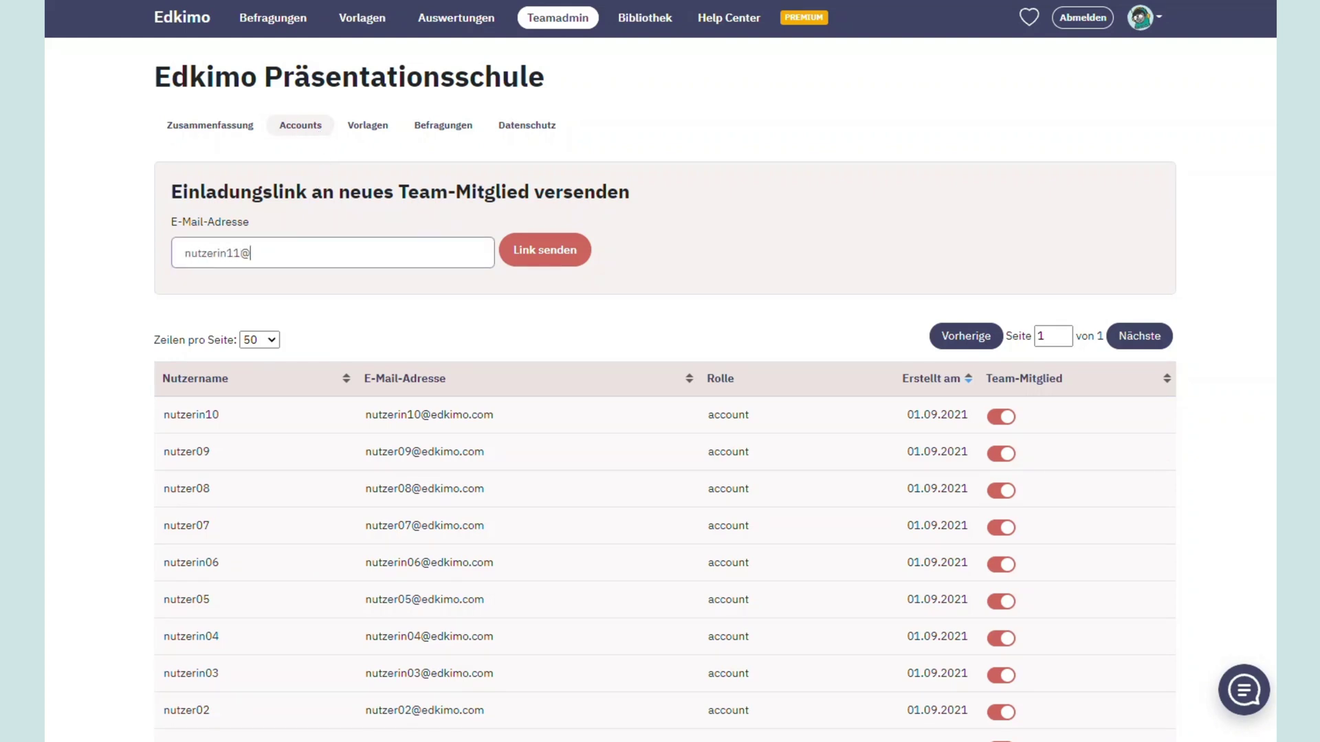
pyautogui.click(517, 263)
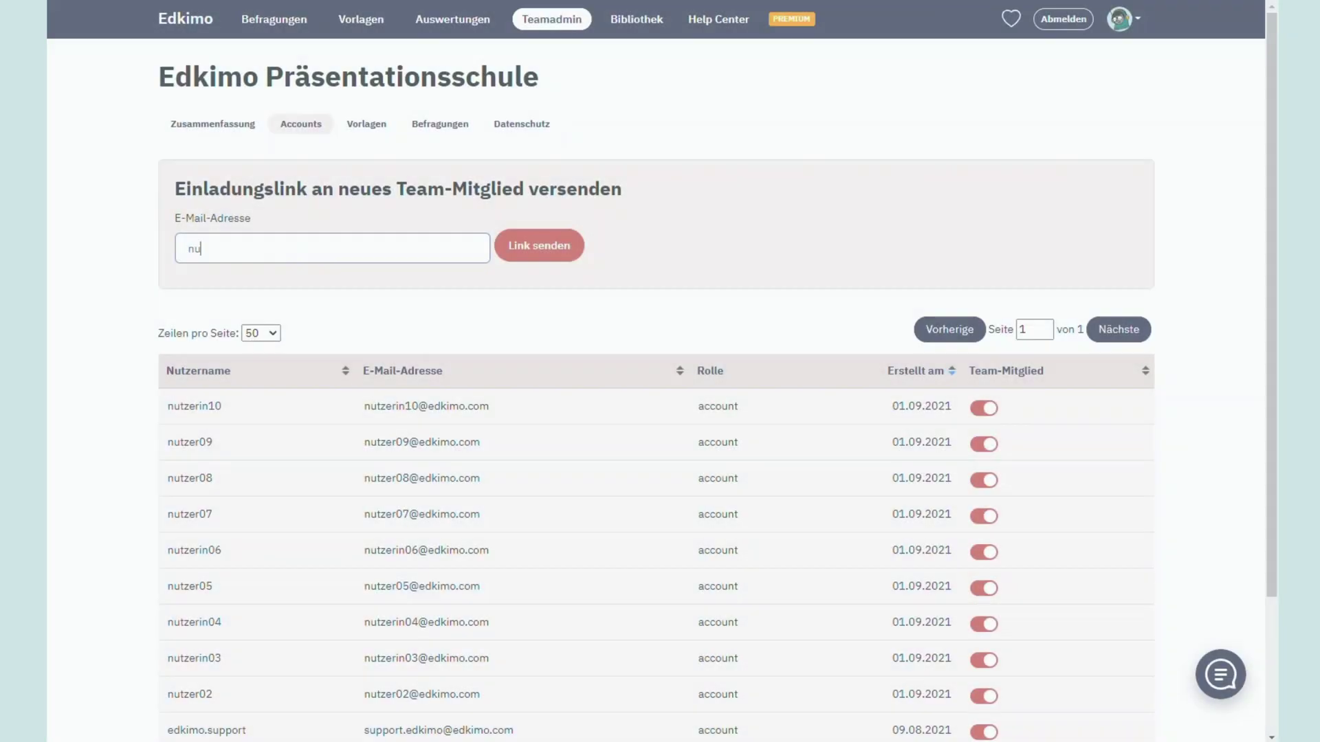
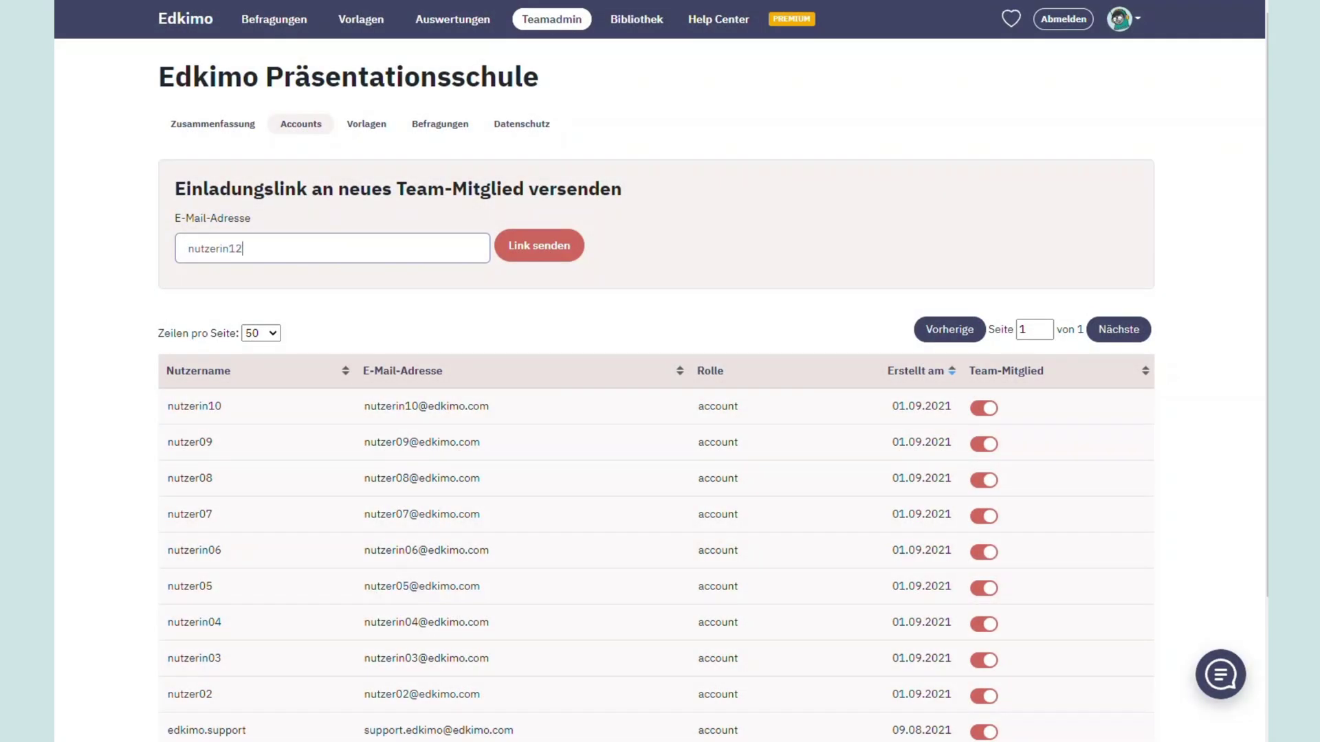
# Send a second invitation link to another new team member's e-mail address
pyautogui.click(508, 260)
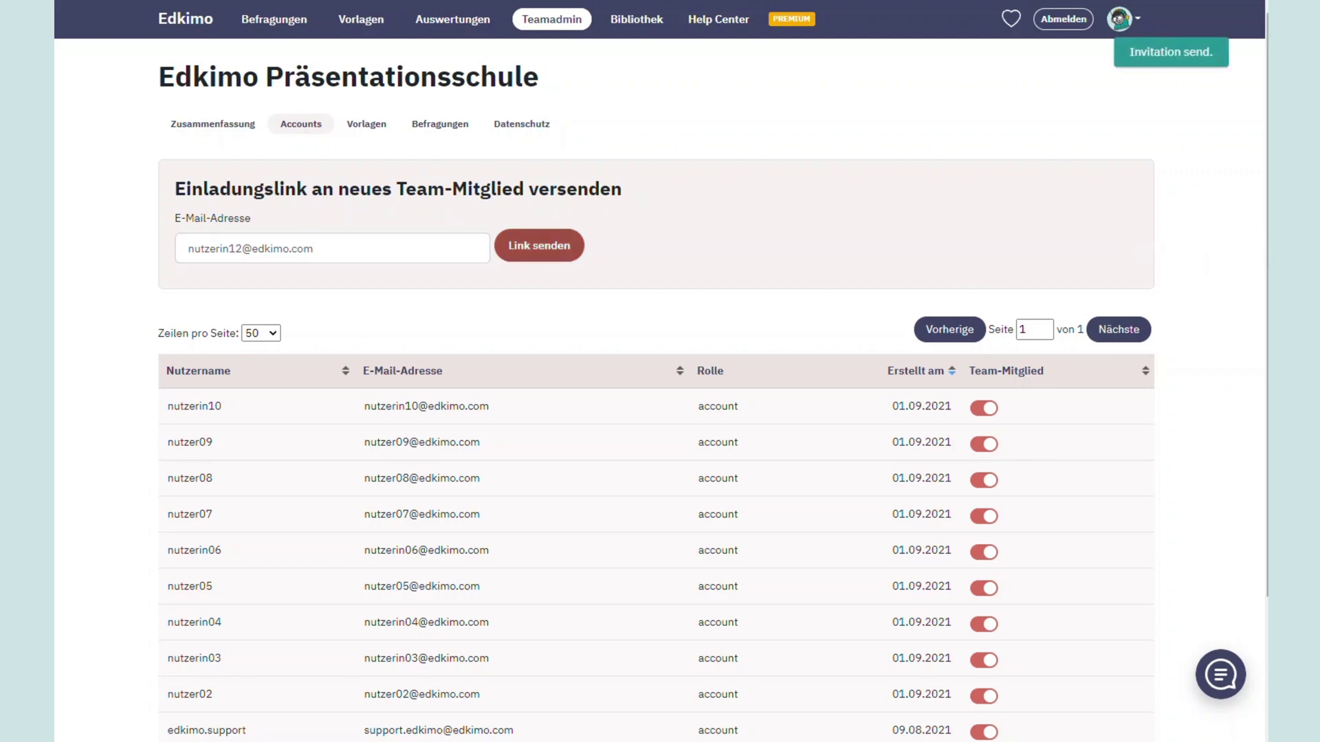
pyautogui.scroll(-1, 1267, 261)
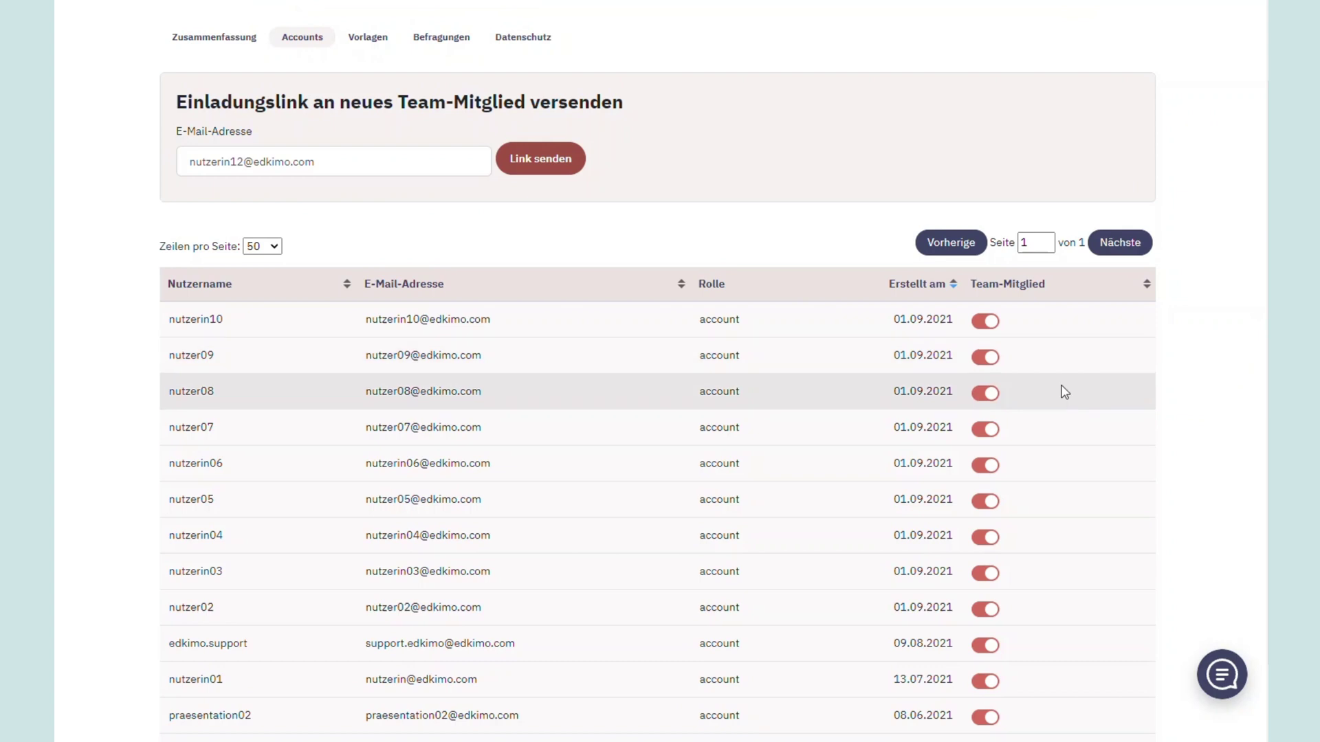
# Deactivate the fourth, third and first team members, then go to the team templates page
pyautogui.click(983, 430)
pyautogui.click(987, 394)
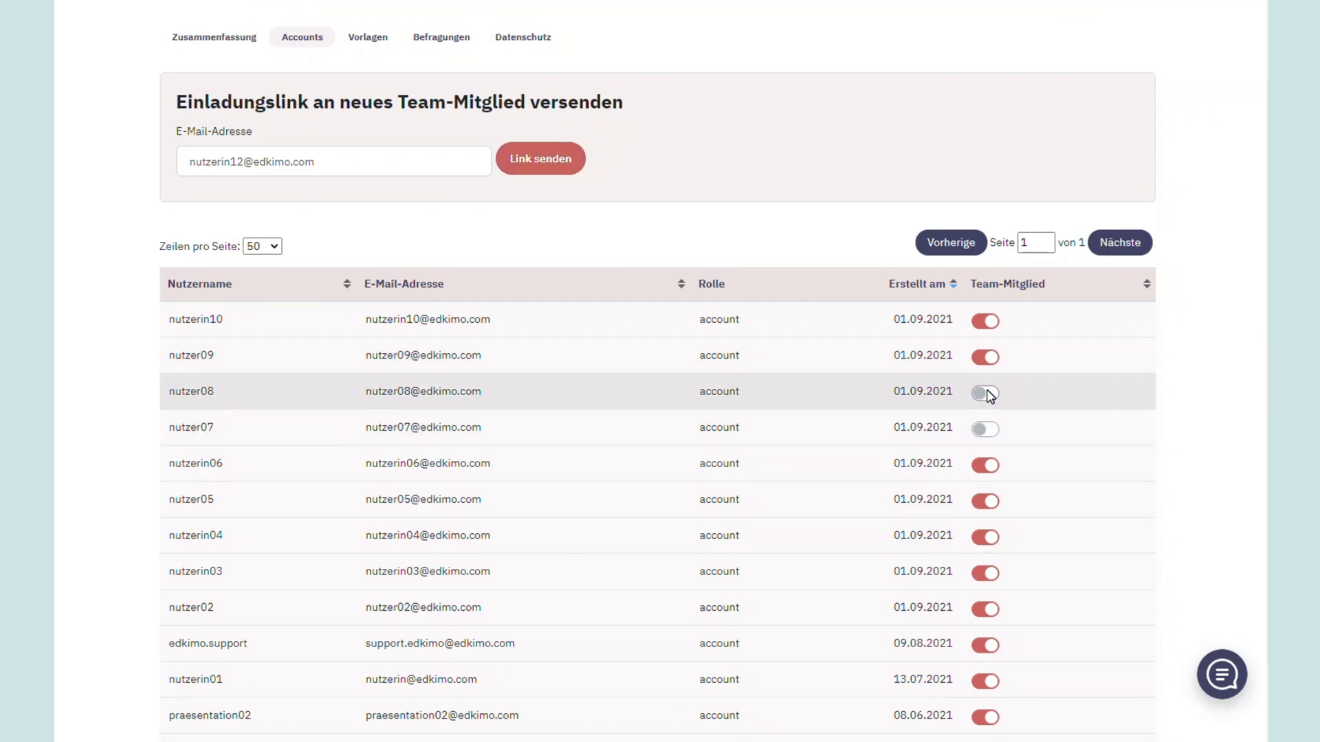
pyautogui.click(988, 325)
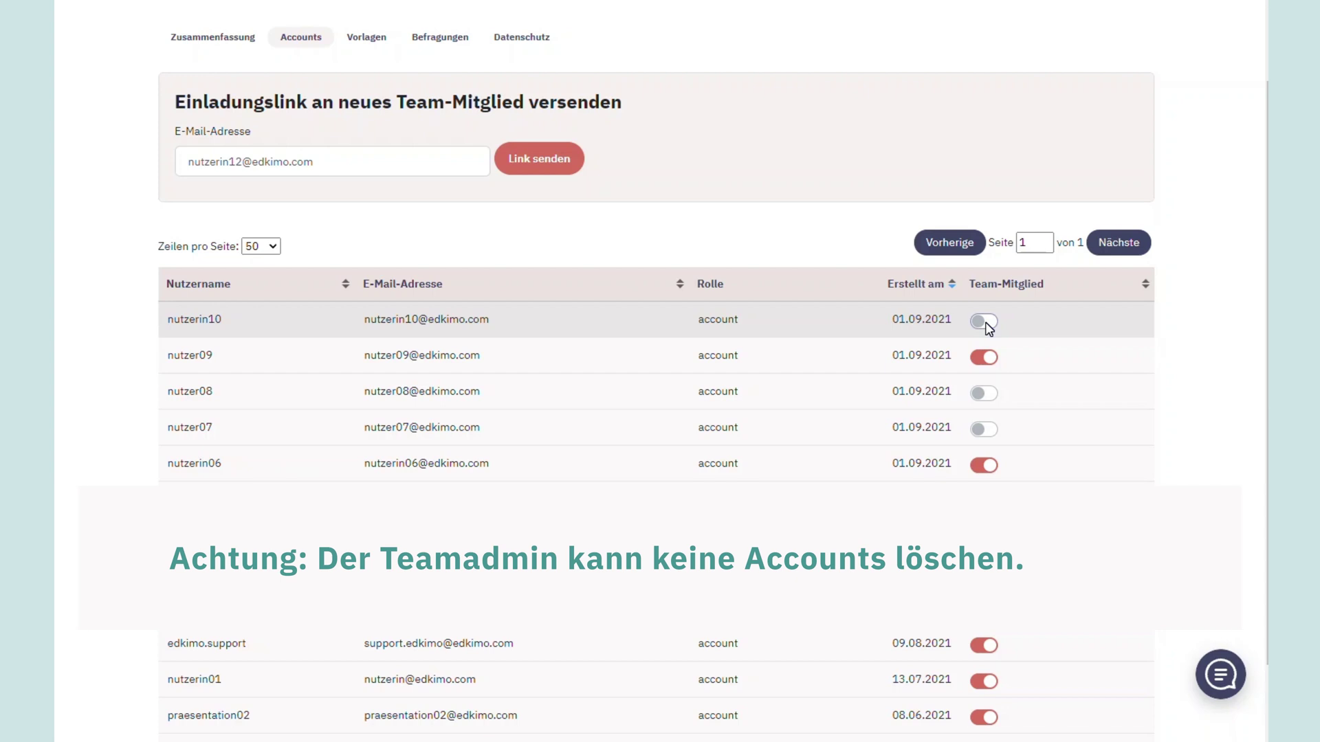
pyautogui.scroll(2, 382, 134)
pyautogui.click(382, 130)
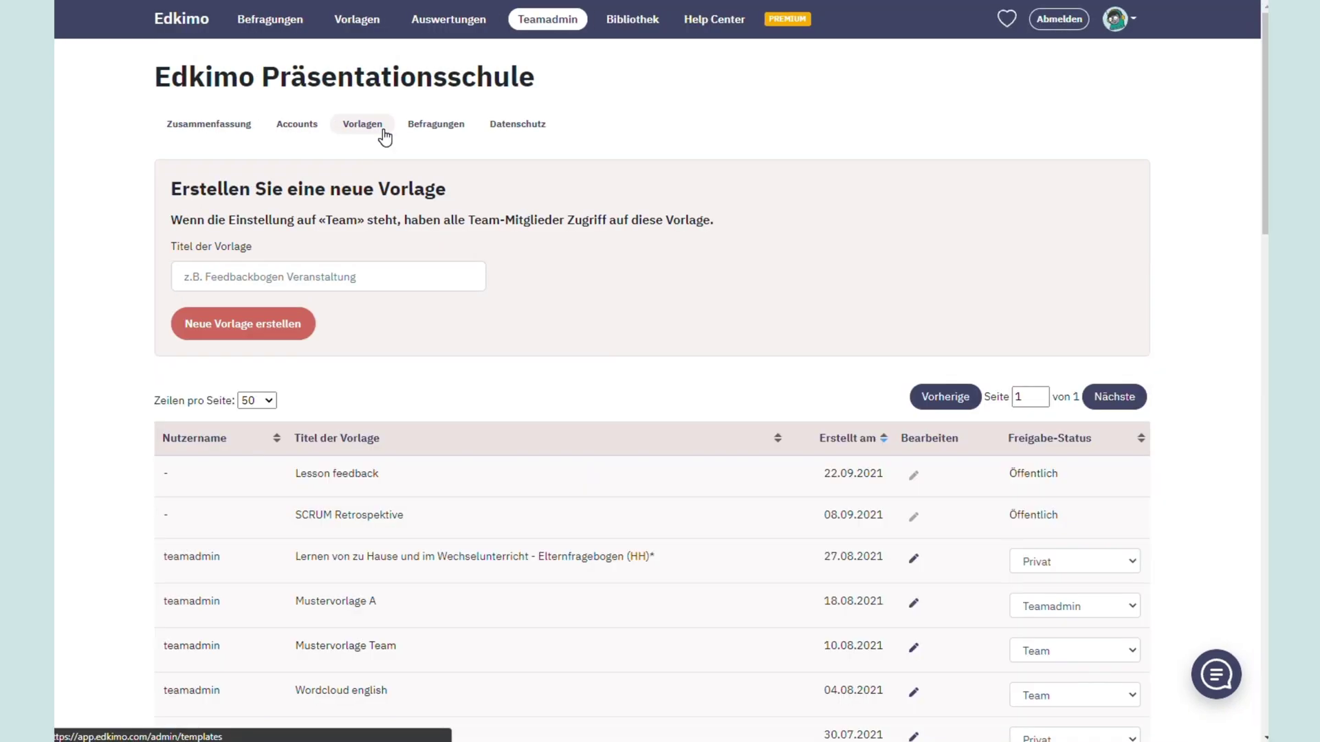
# Create a template titled 'Feedback Unterrichtseinheit' and open it in the template editor
pyautogui.click(330, 277)
pyautogui.write('Feed')
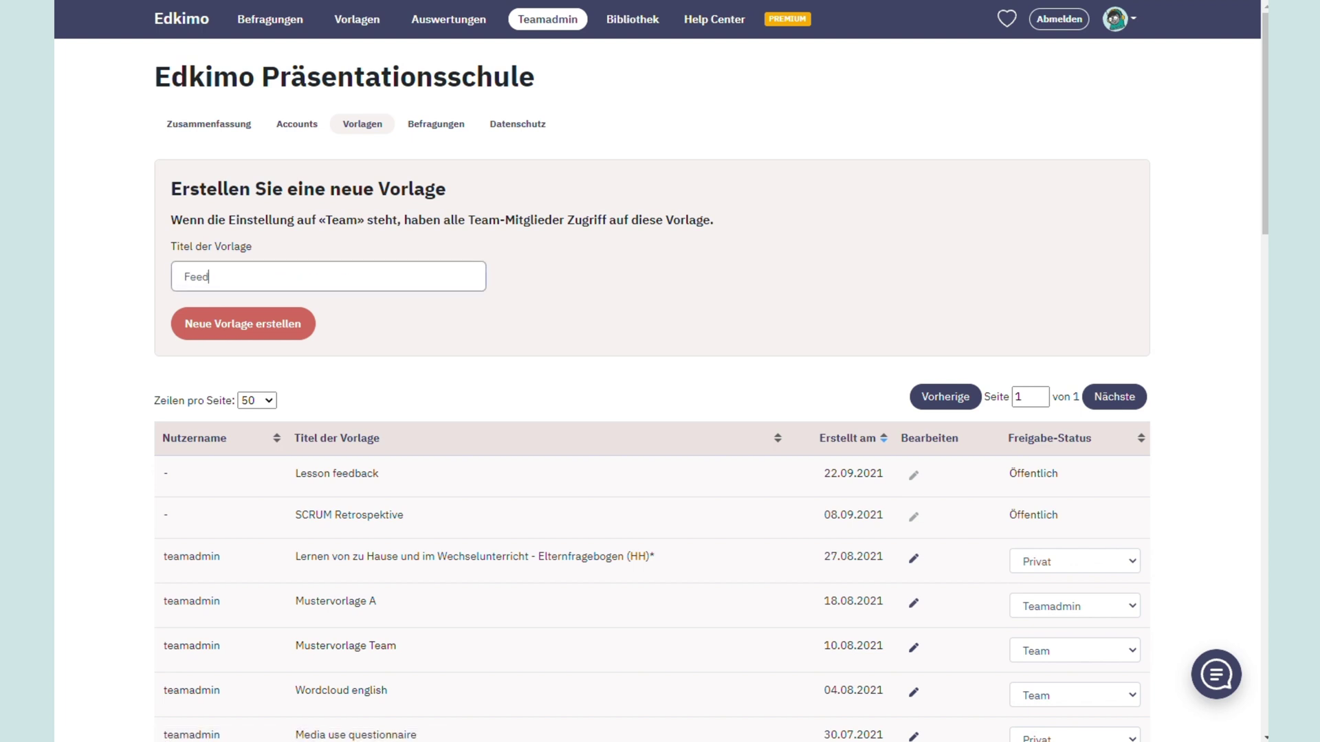
pyautogui.write('back Unterrichtseinheit')
pyautogui.click(290, 326)
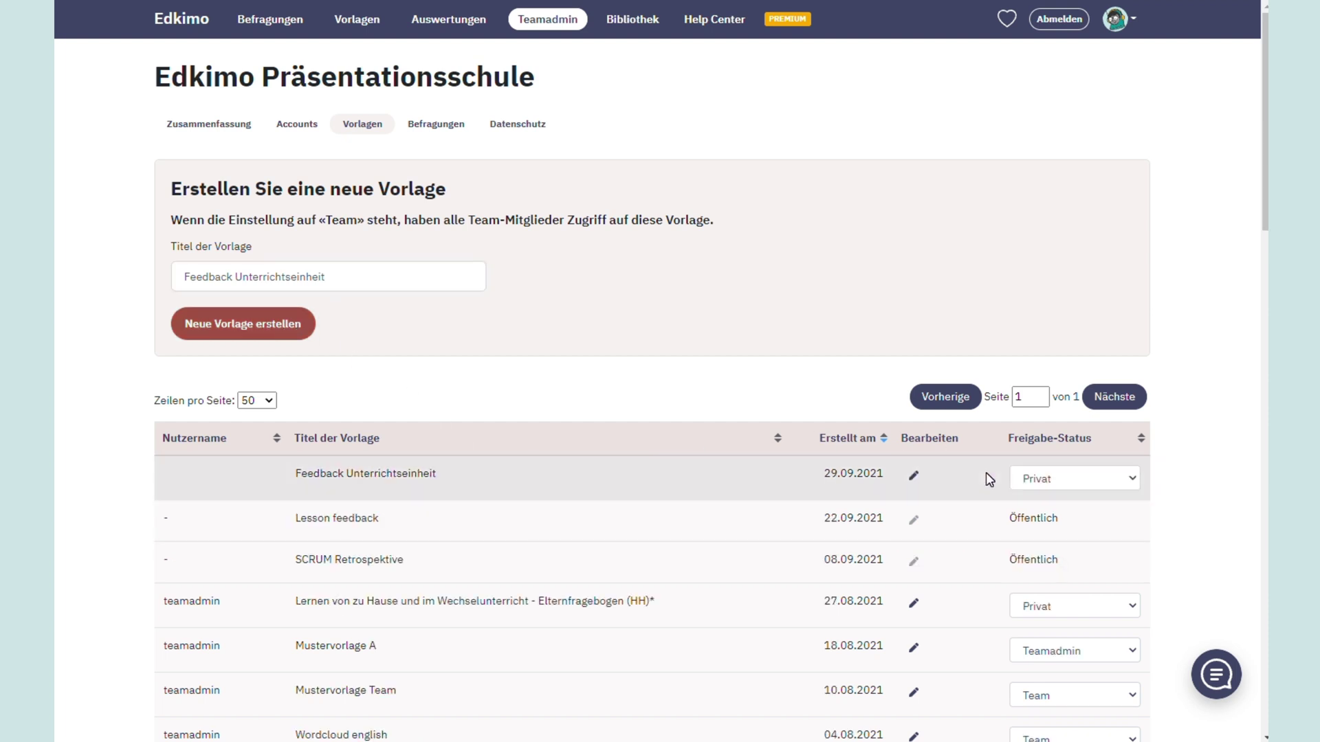
pyautogui.click(914, 476)
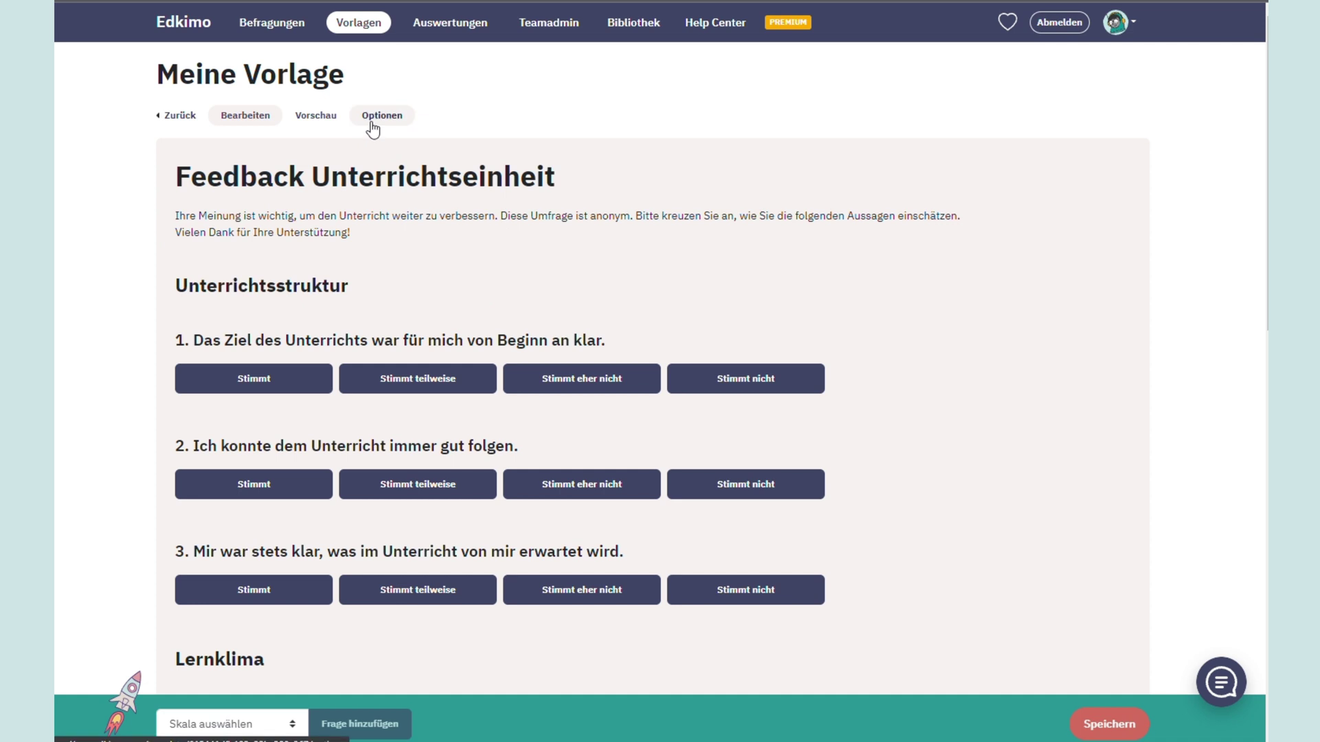
# Change the Feedback Unterrichtseinheit template's team sharing from Teamadmin to the whole Team
pyautogui.click(371, 120)
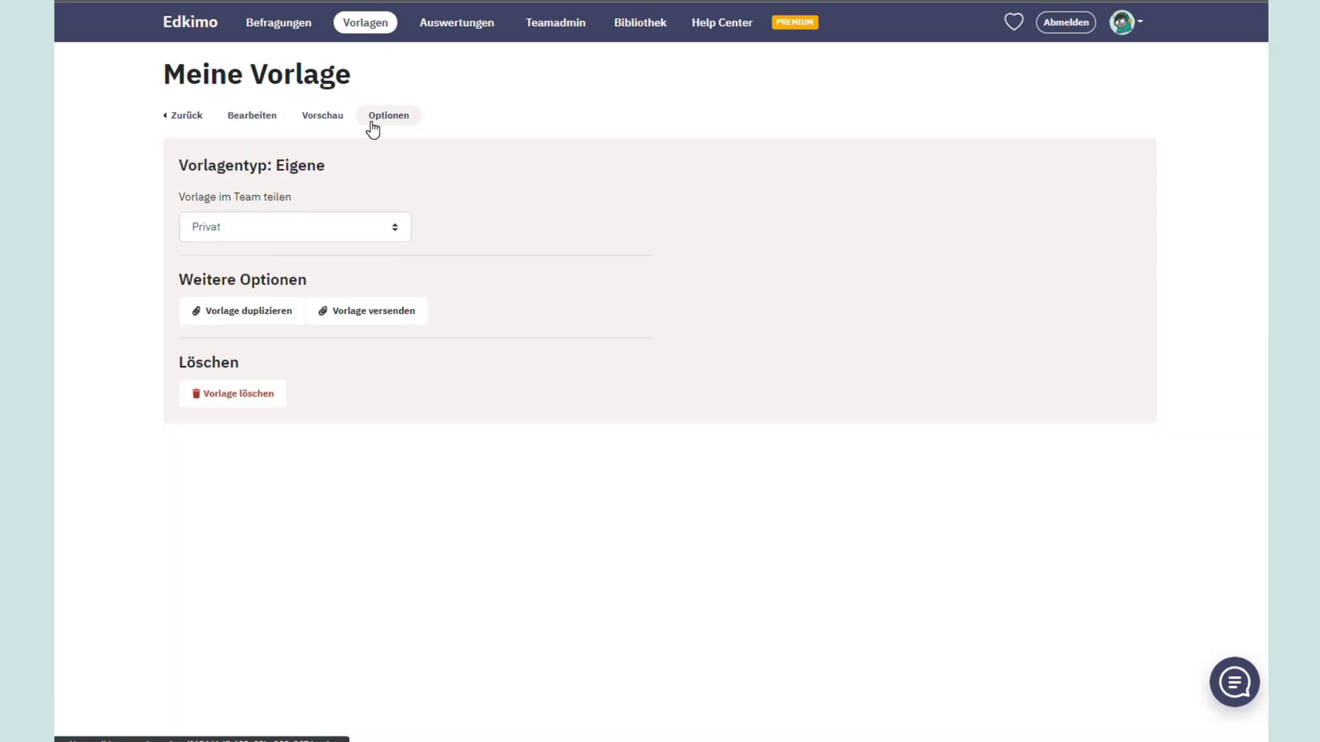
pyautogui.click(397, 234)
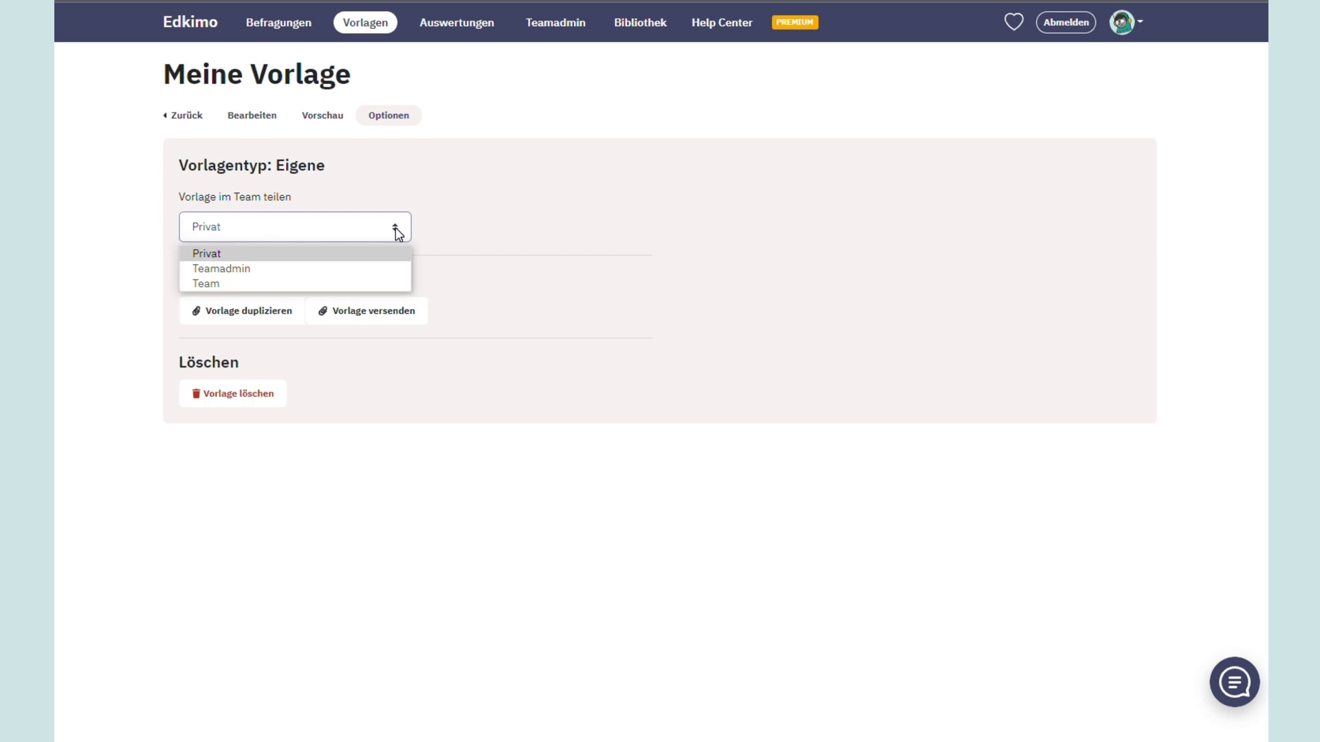
pyautogui.click(398, 268)
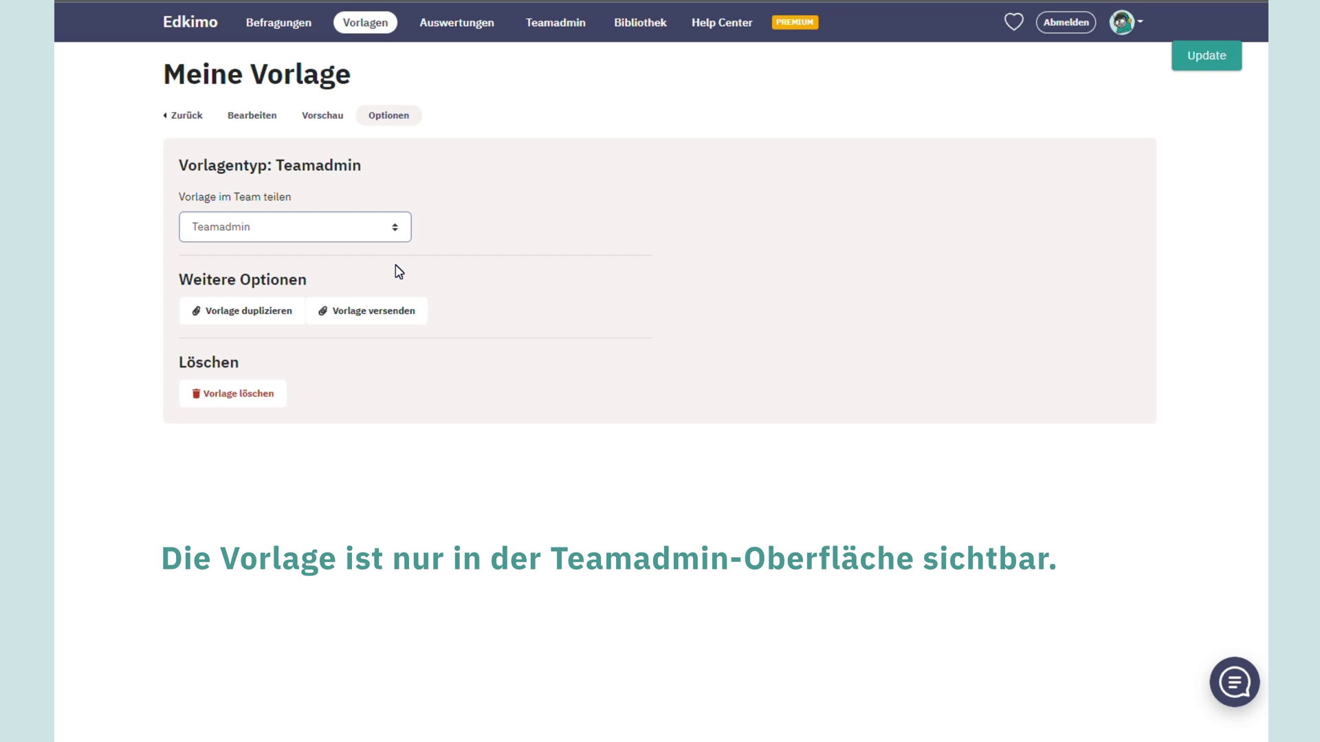
pyautogui.click(395, 234)
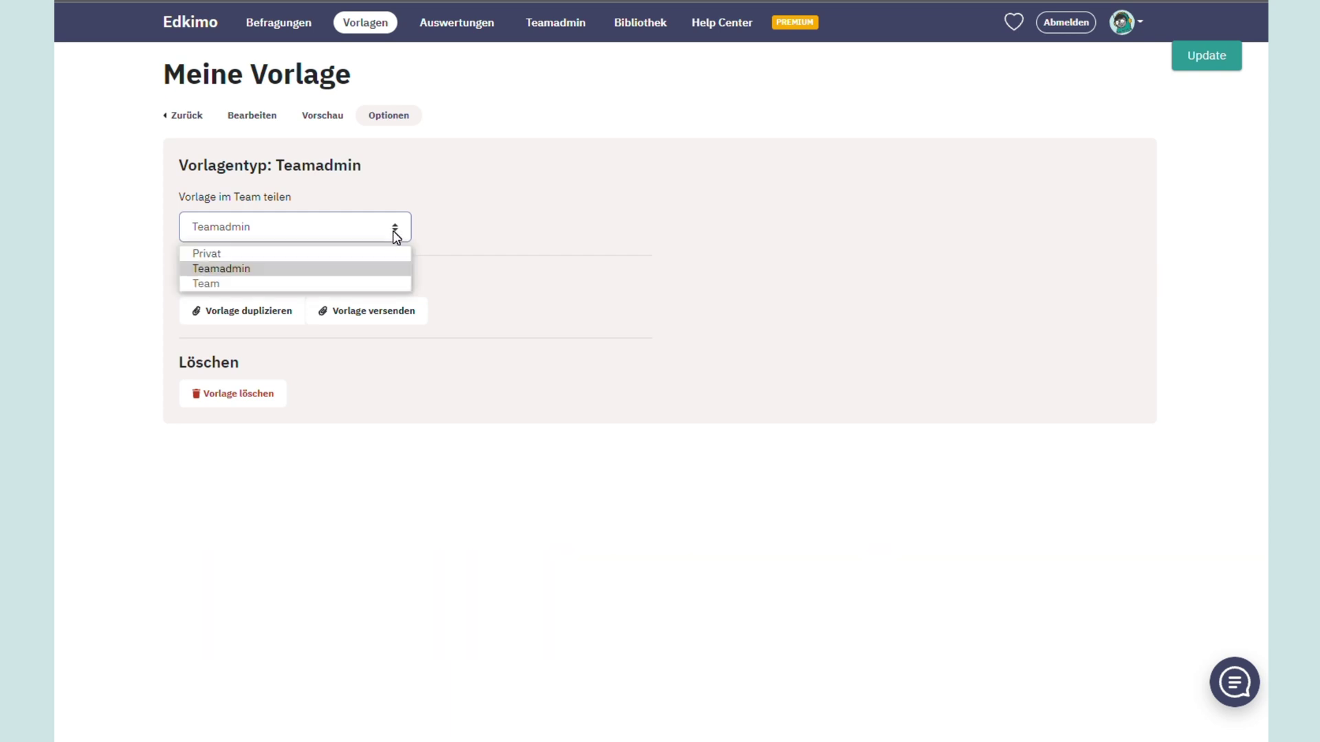
pyautogui.click(392, 283)
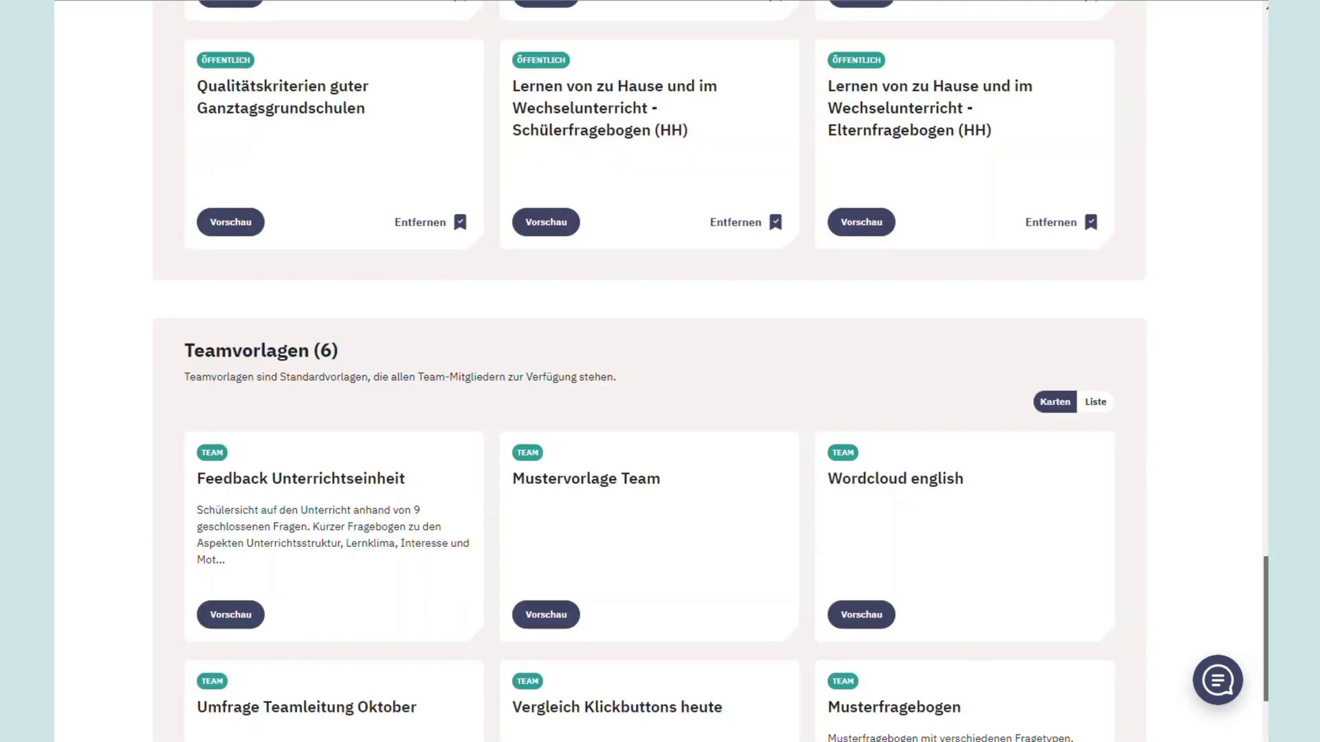
pyautogui.scroll(-3, 660, 371)
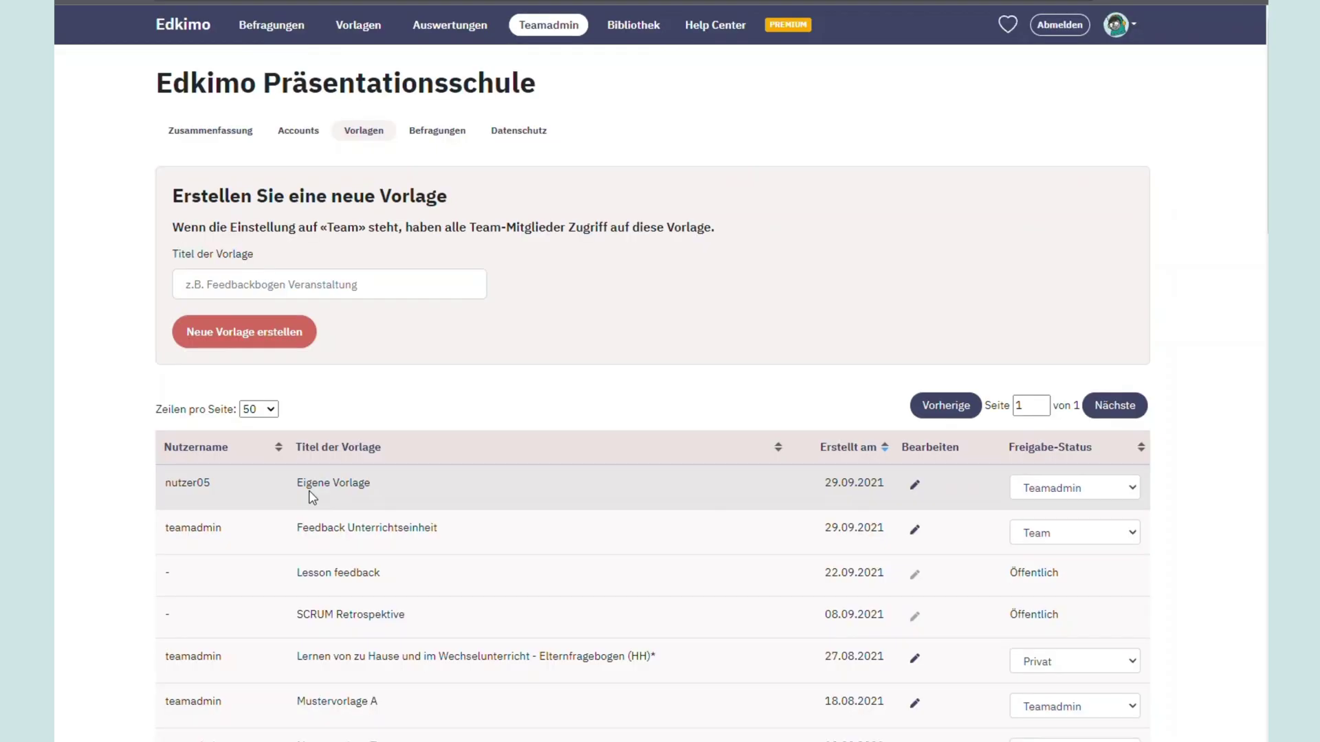
# Share Eigene Vorlage with the Teamadmin in its options and set its list status to Team
pyautogui.click(1024, 488)
pyautogui.click(1029, 539)
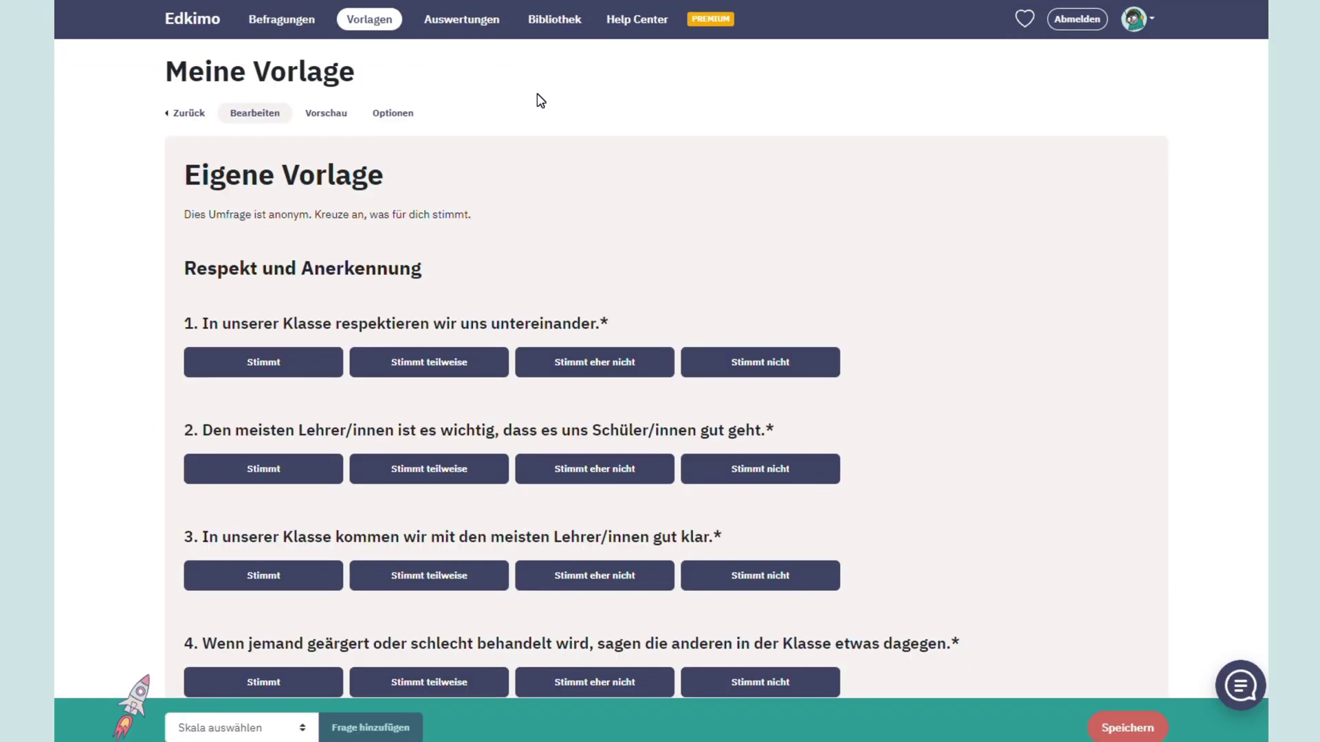
pyautogui.click(405, 116)
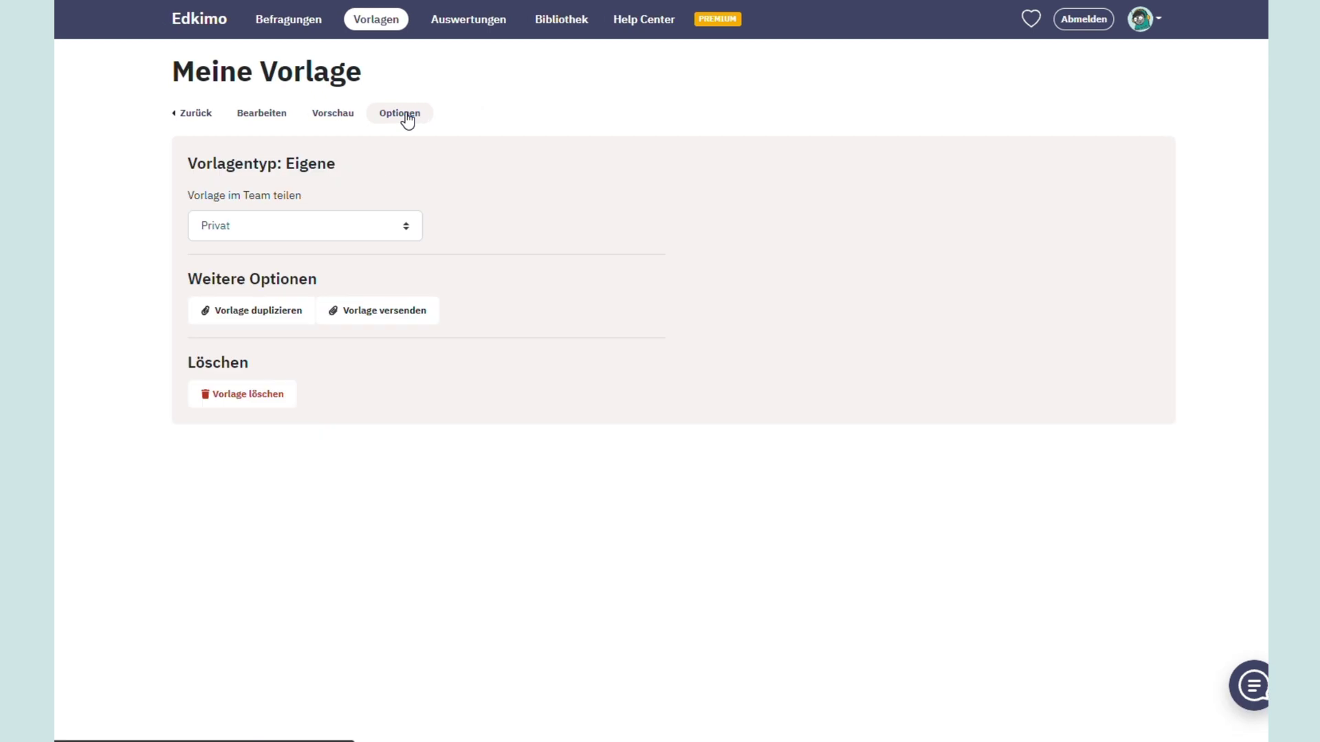
pyautogui.click(404, 227)
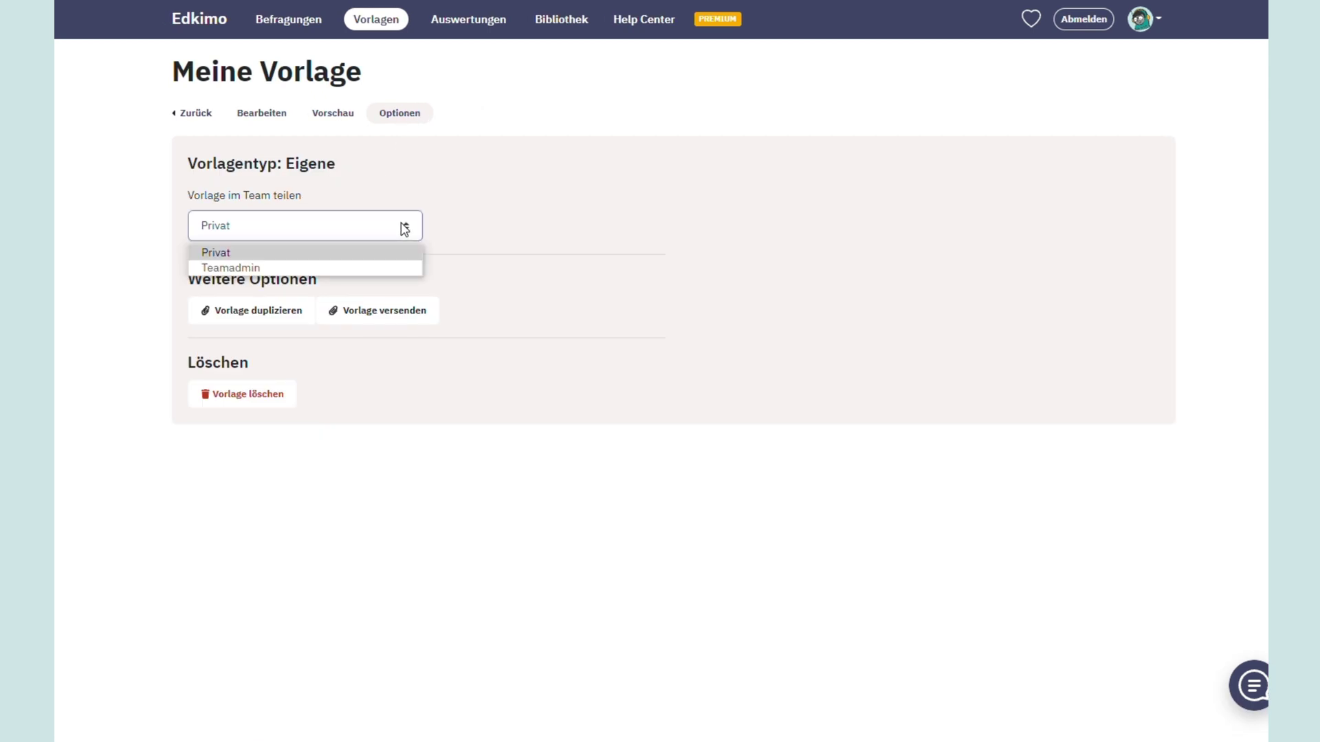
pyautogui.click(401, 267)
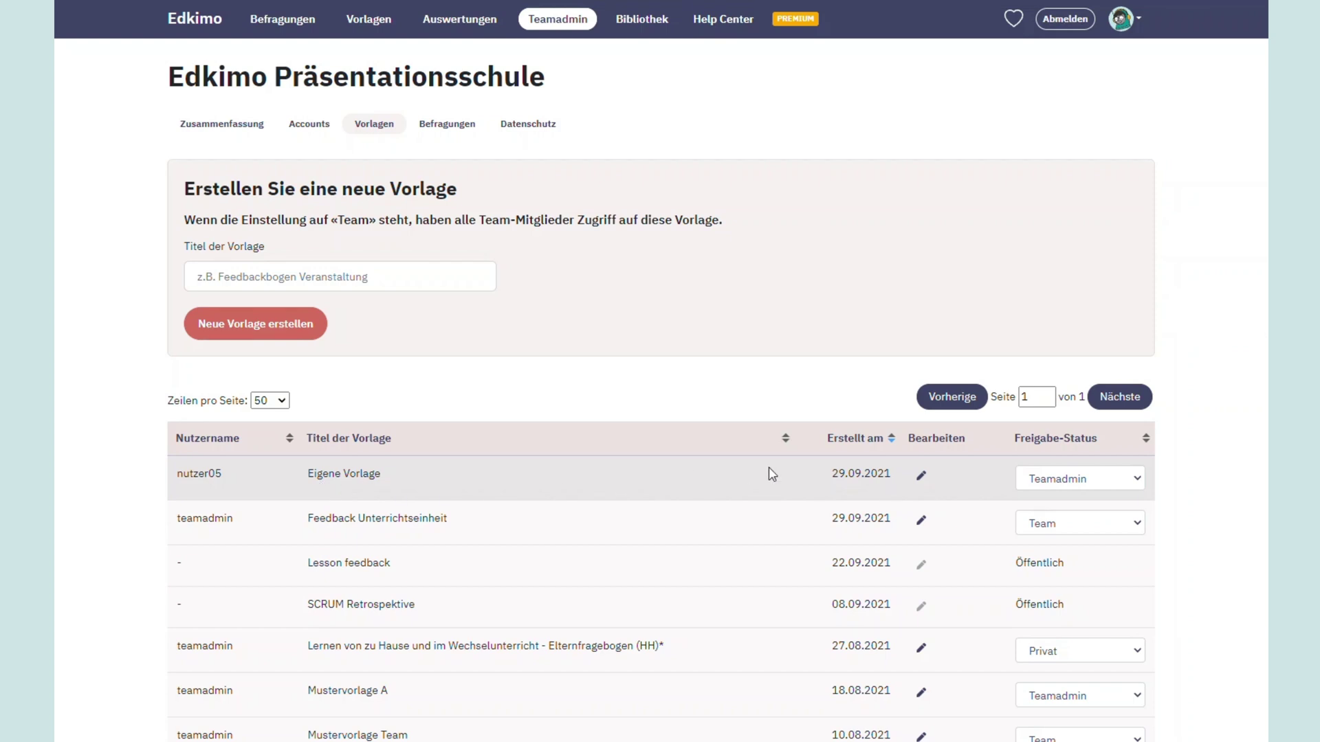
pyautogui.click(1029, 479)
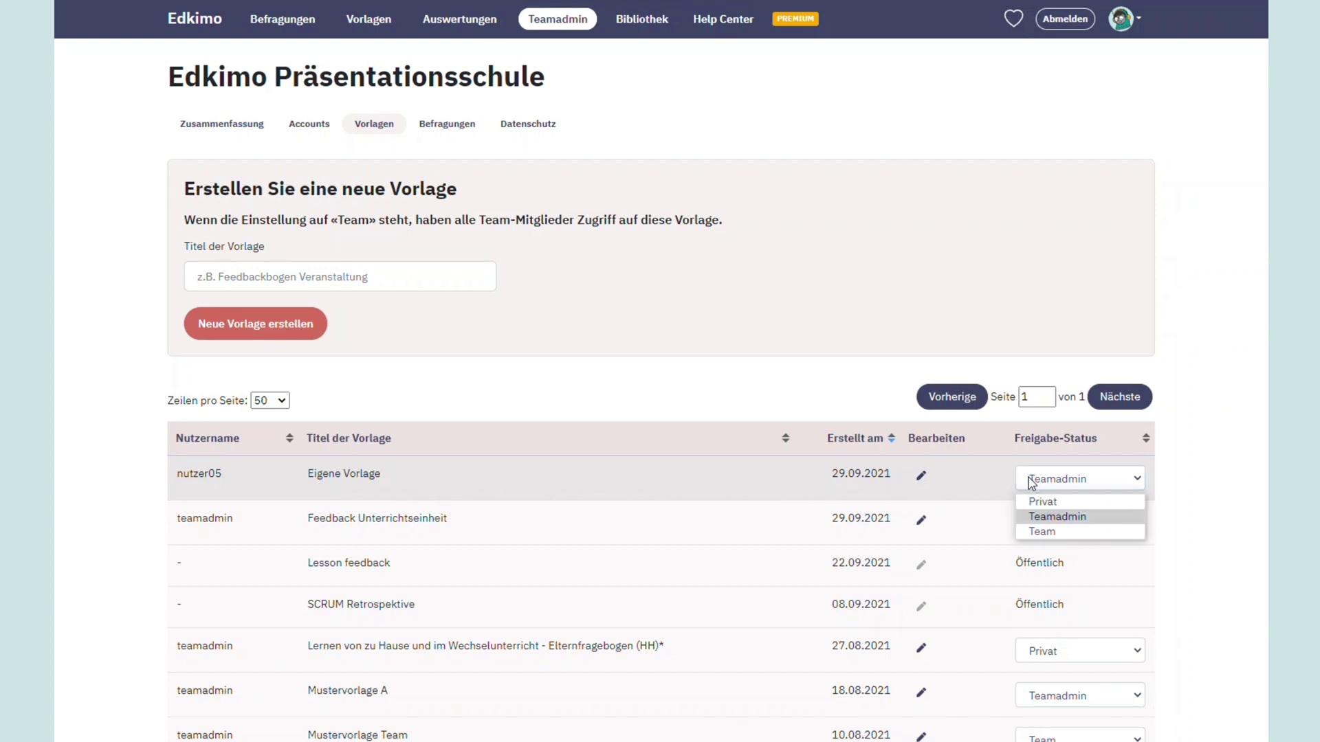
pyautogui.click(1038, 531)
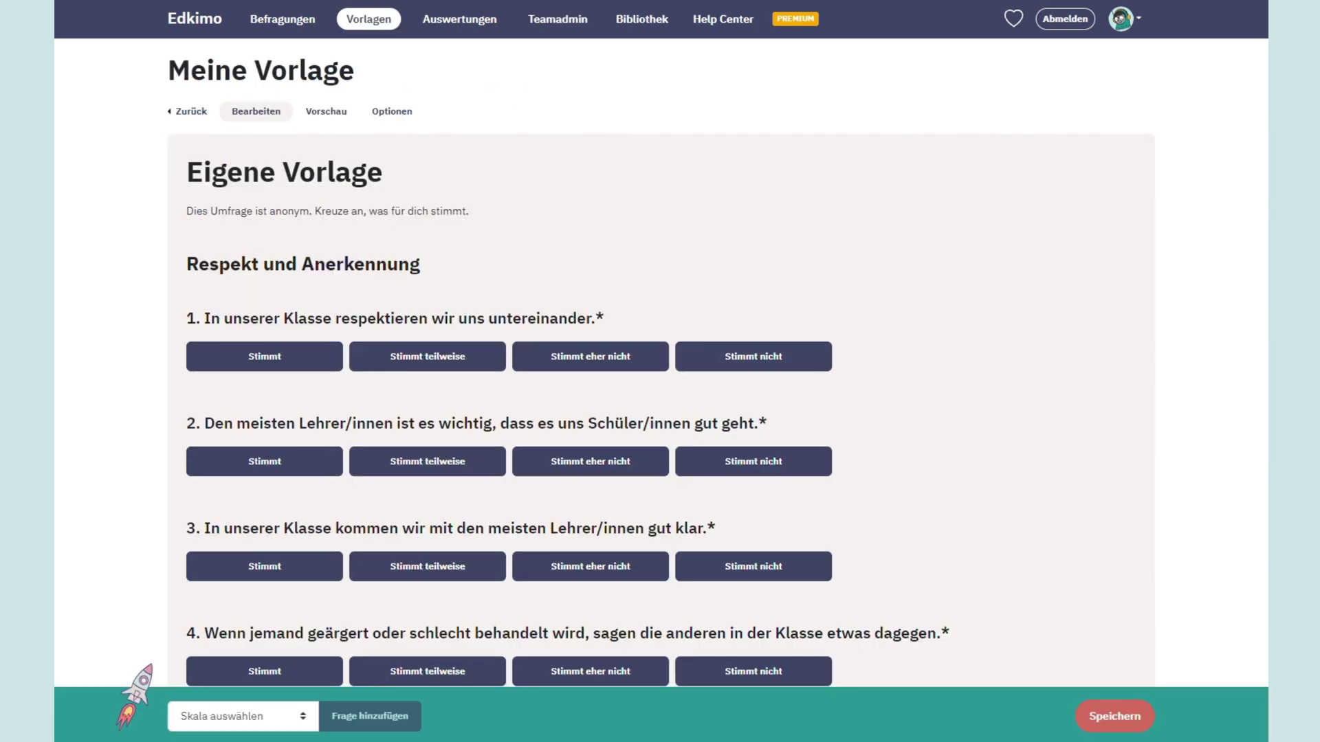
# Save the edited Eigene Vorlage team template
pyautogui.scroll(-6, 662, 371)
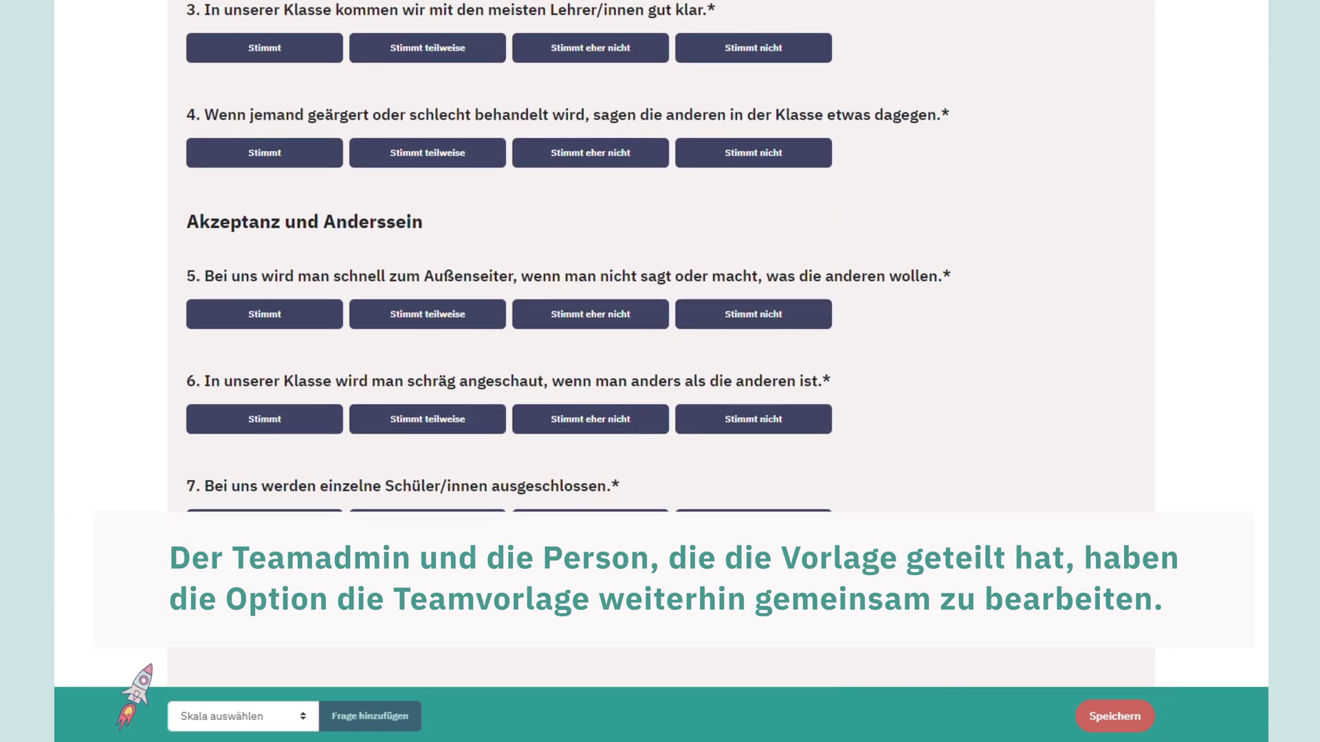
pyautogui.scroll(-5, 1265, 477)
pyautogui.scroll(-2, 1265, 478)
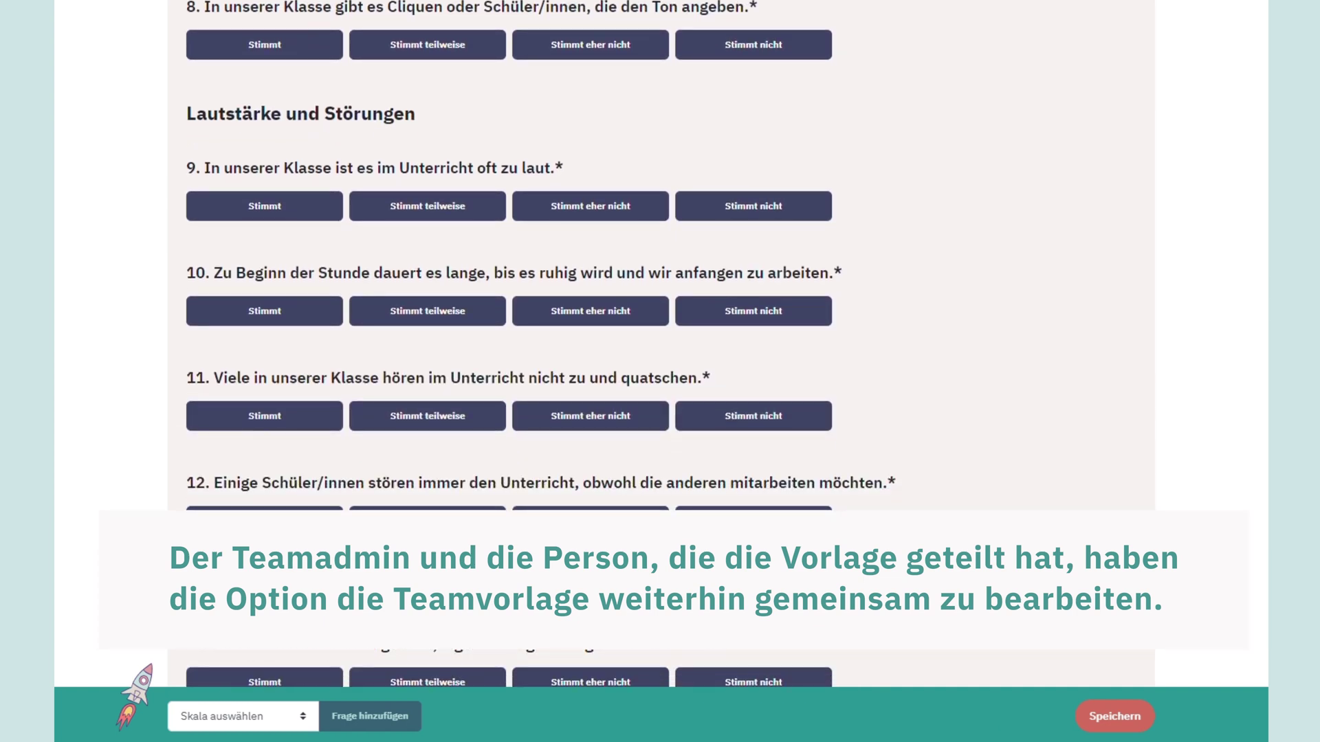
pyautogui.click(1109, 716)
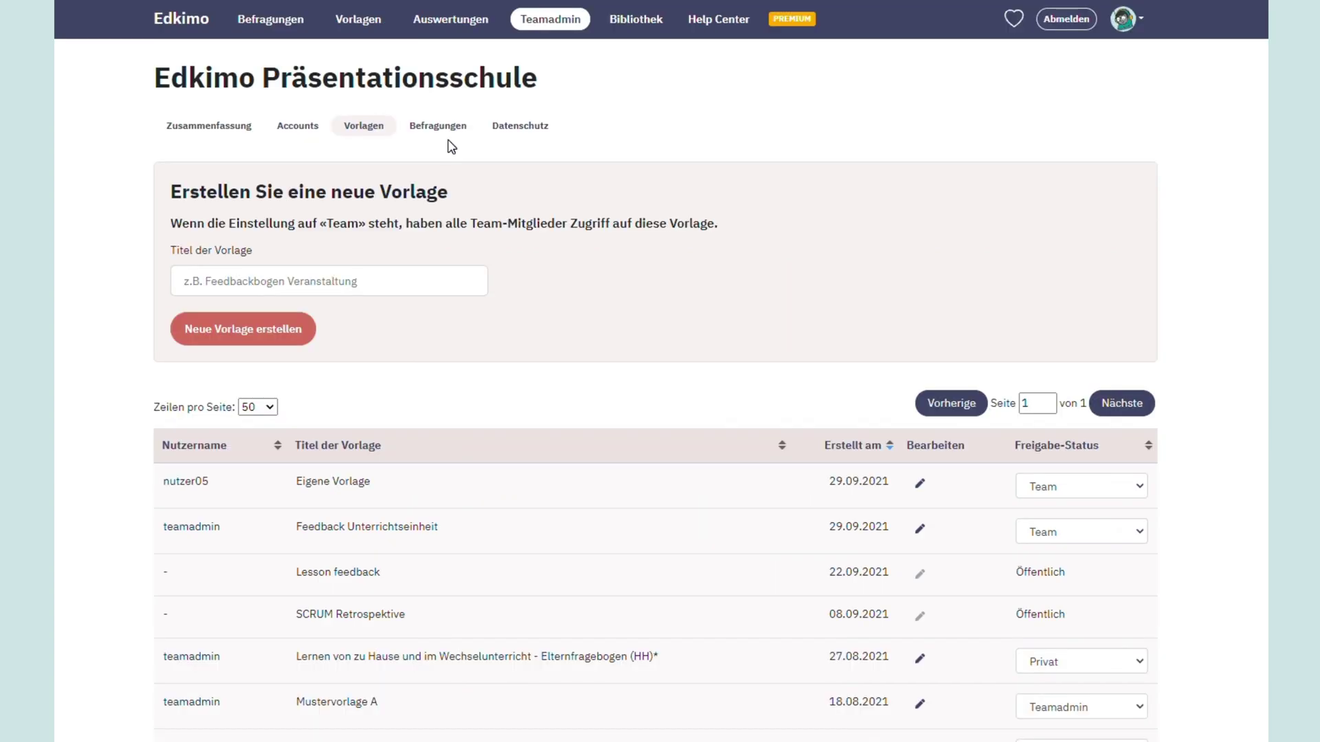
# View the 10 Fragen zum Unterricht results, then release them to the Teamadmin
pyautogui.click(447, 135)
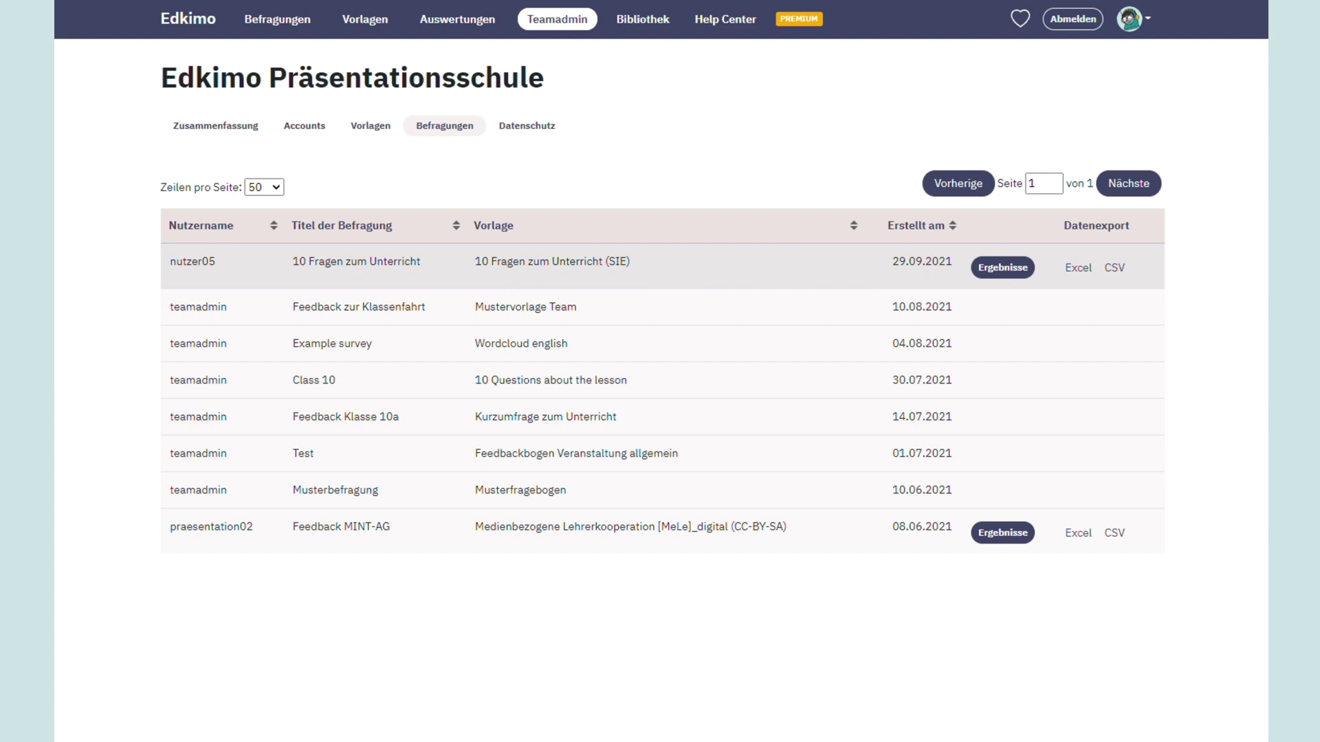
pyautogui.click(988, 271)
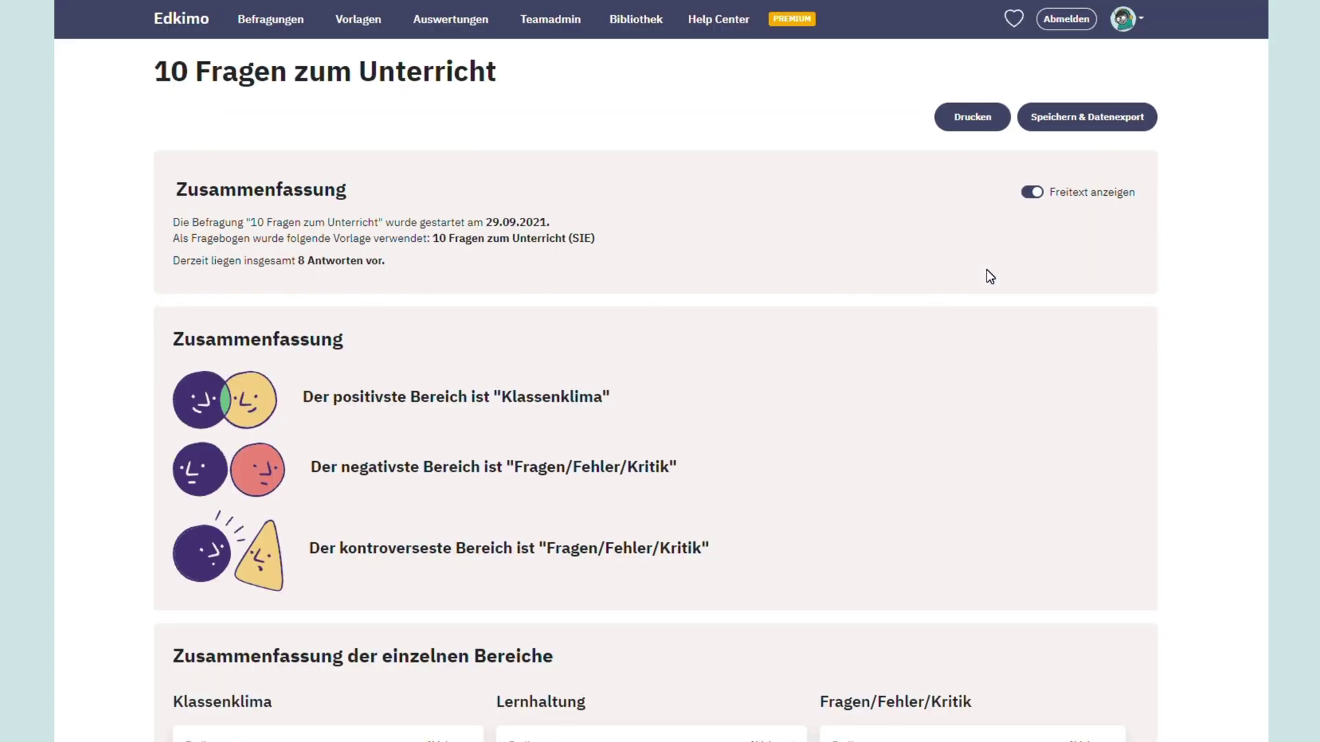
pyautogui.hotkey('alt', 'Left')
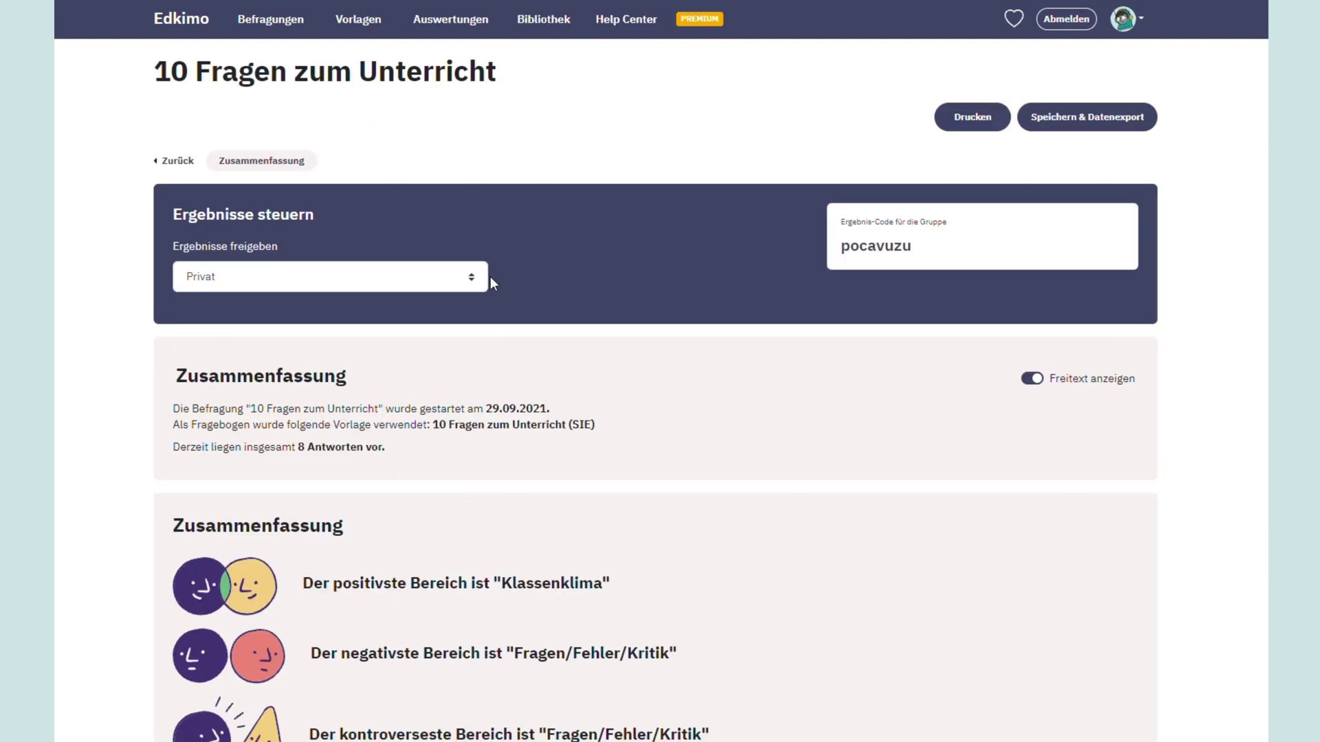
pyautogui.click(475, 279)
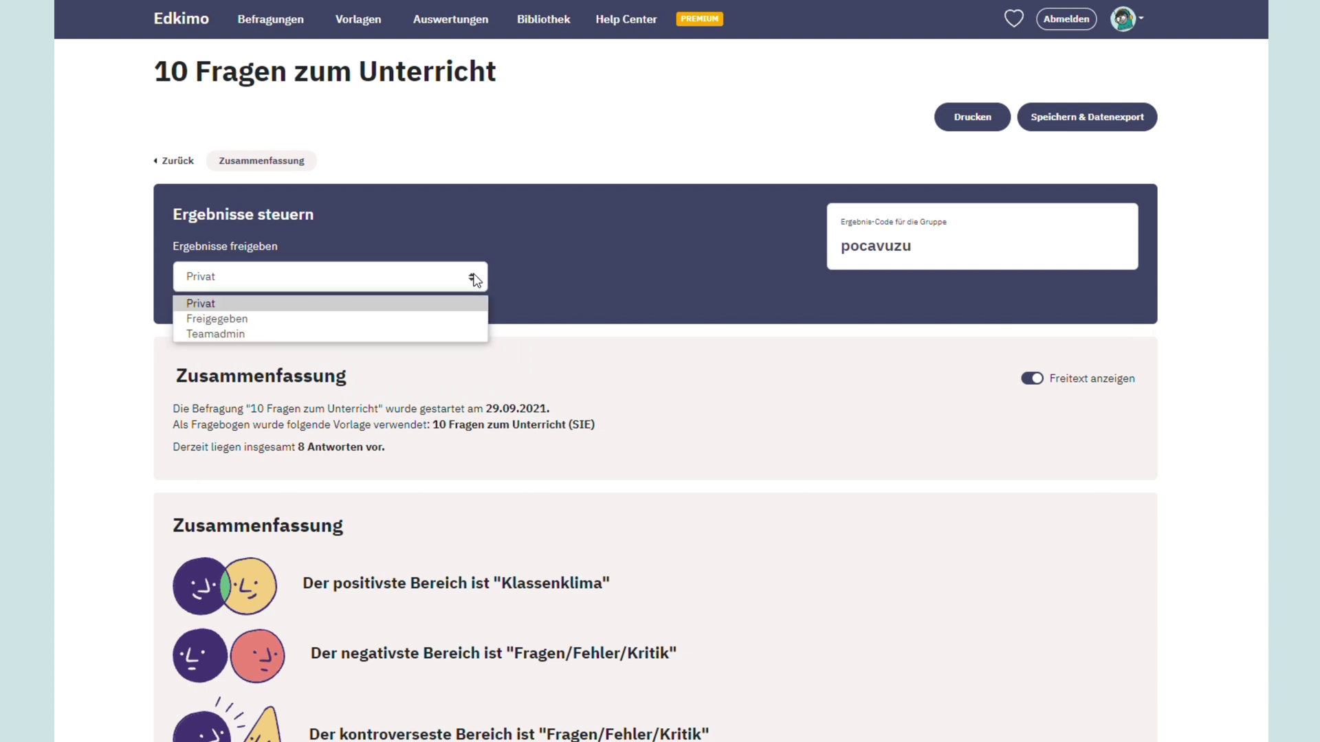
pyautogui.click(447, 334)
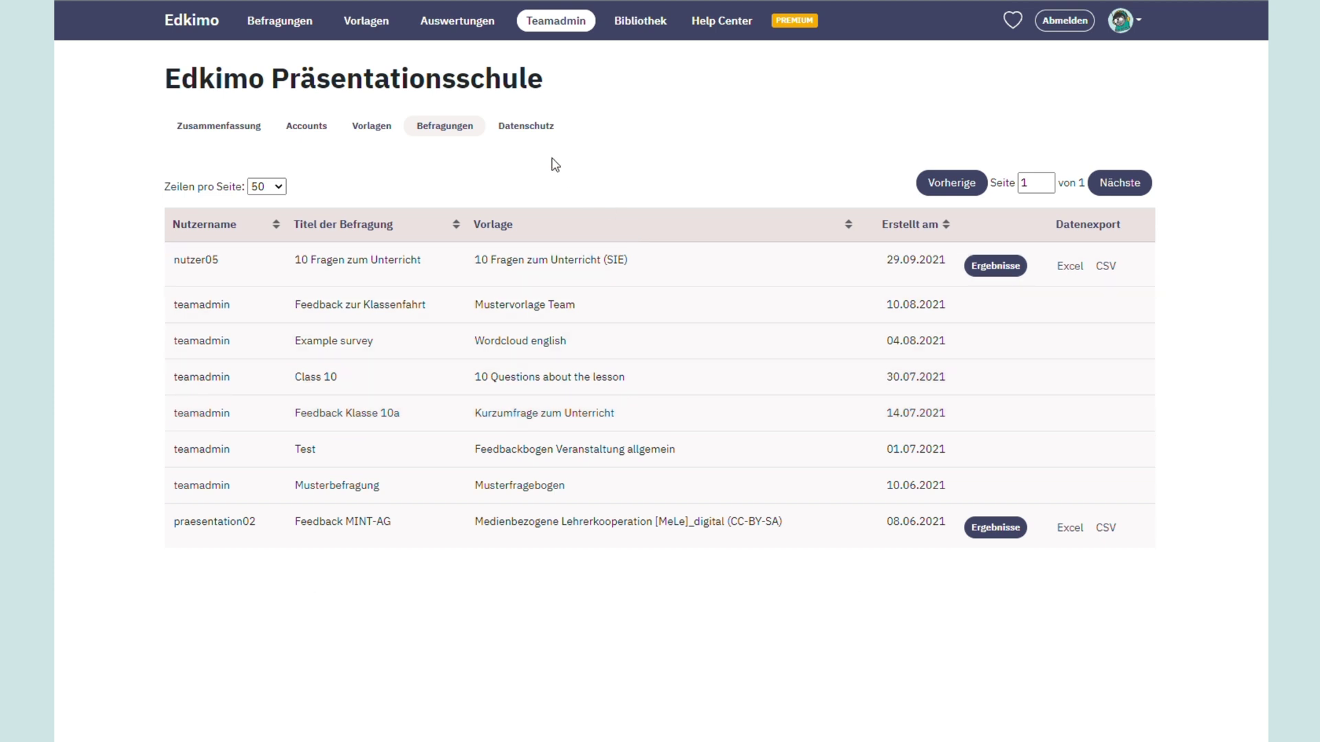
# Open the AV-Vertrag data-processing agreement from the Datenschutz documents
pyautogui.click(523, 131)
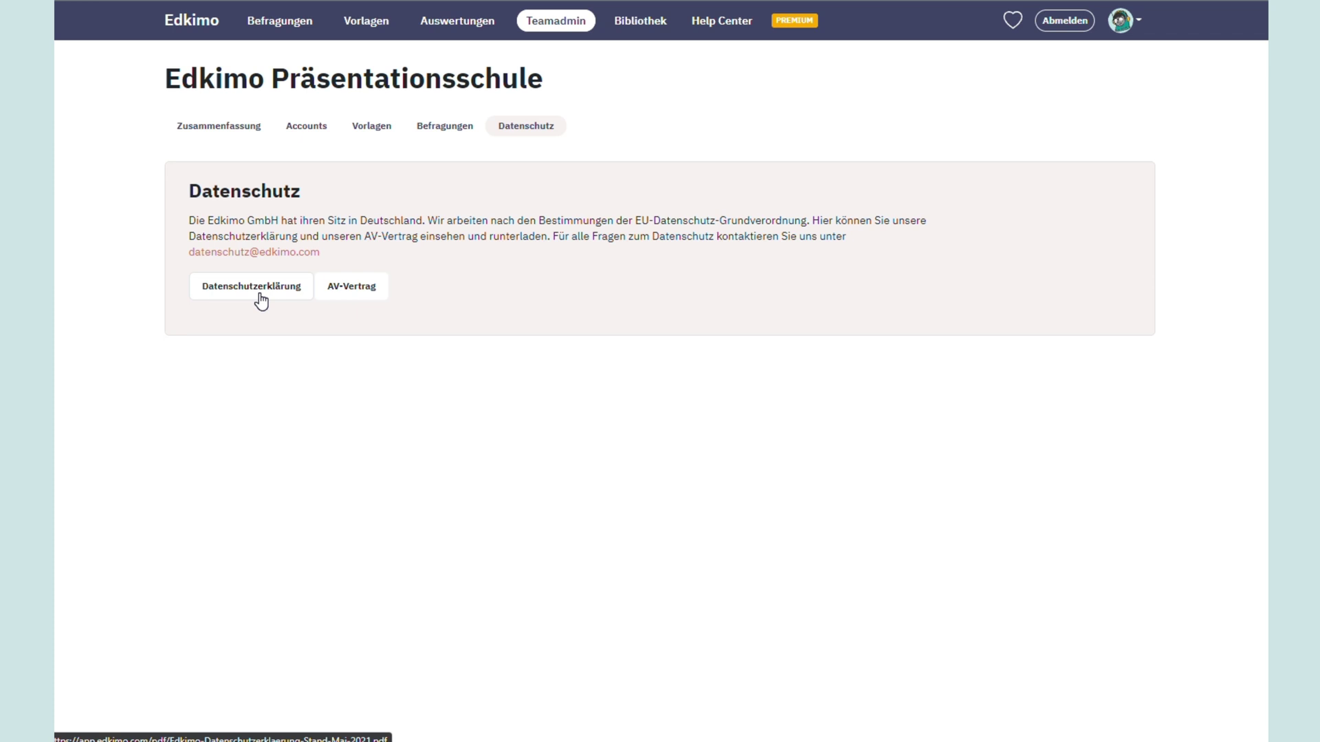
pyautogui.click(339, 305)
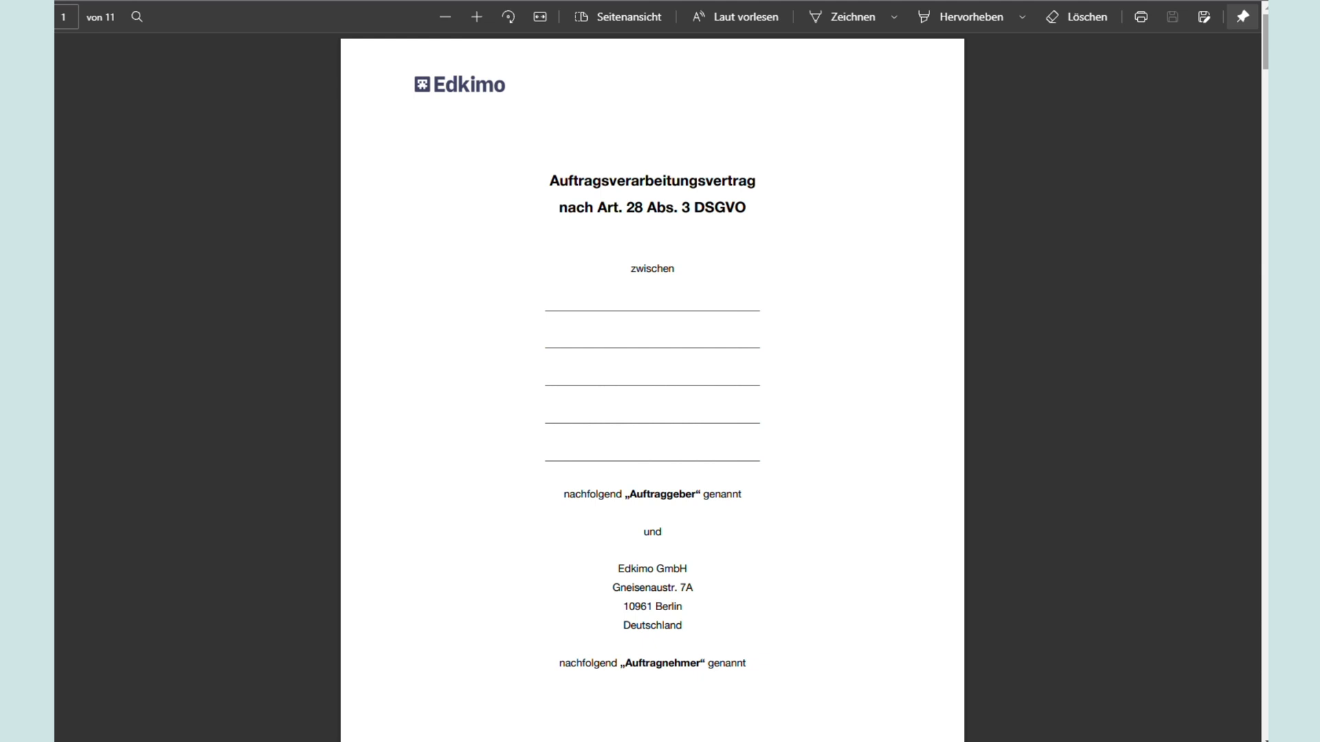
# Read through the agreement PDF, then open the Help Center's Teamadmin question list
pyautogui.scroll(-10, 1262, 110)
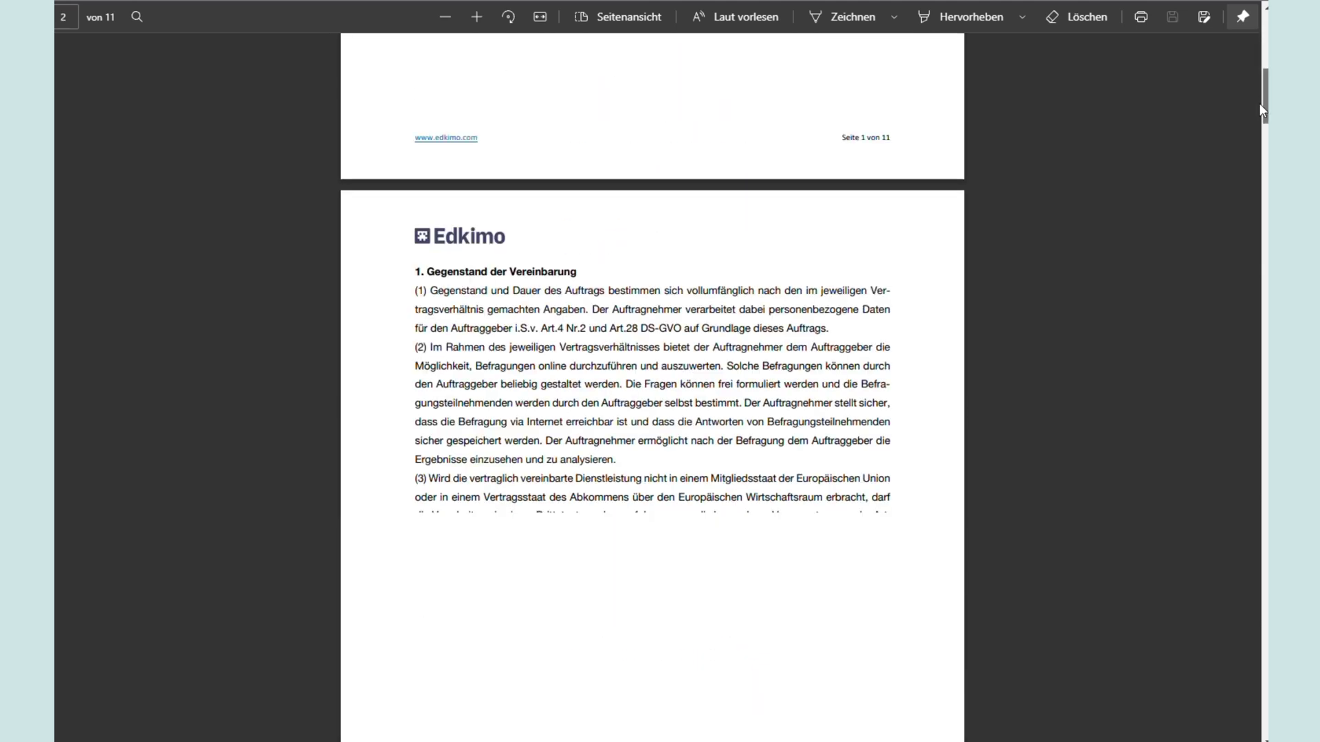
pyautogui.scroll(-3, 1262, 110)
pyautogui.scroll(-4, 1257, 114)
pyautogui.scroll(-10, 1250, 143)
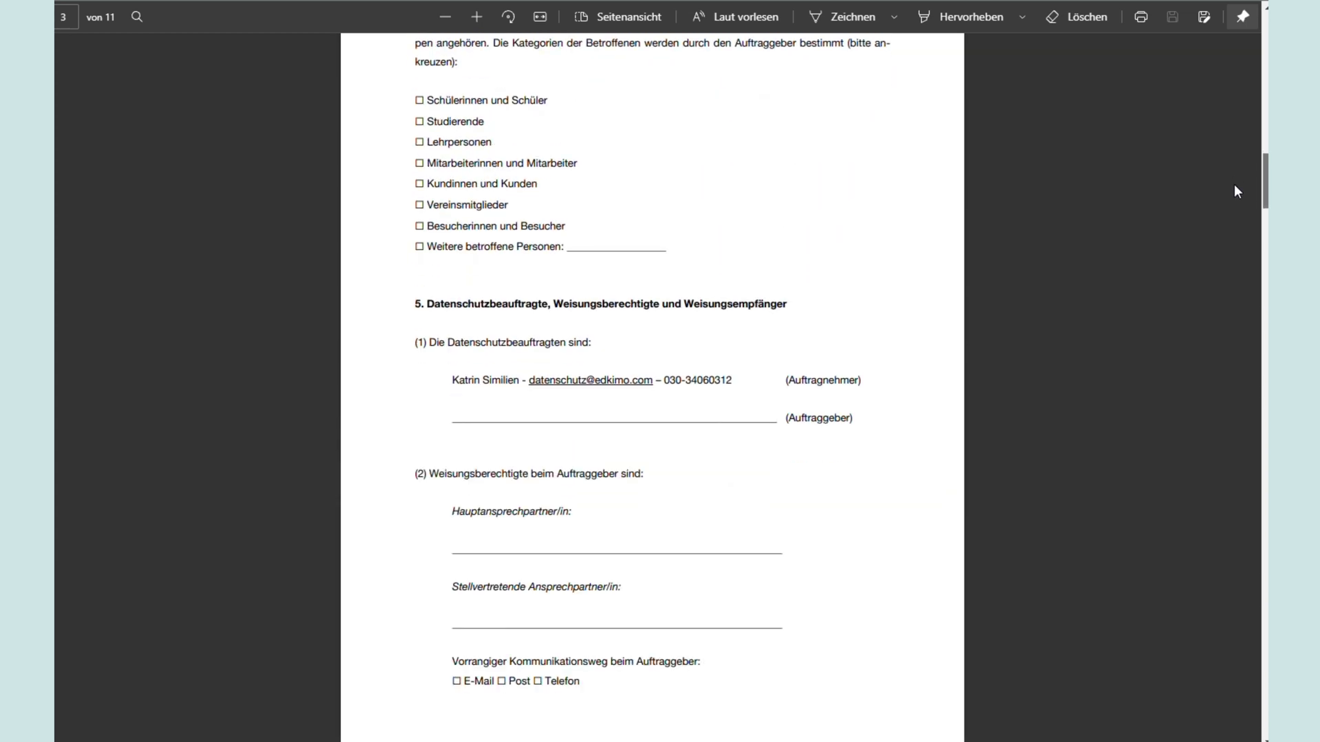
pyautogui.scroll(-8, 1235, 185)
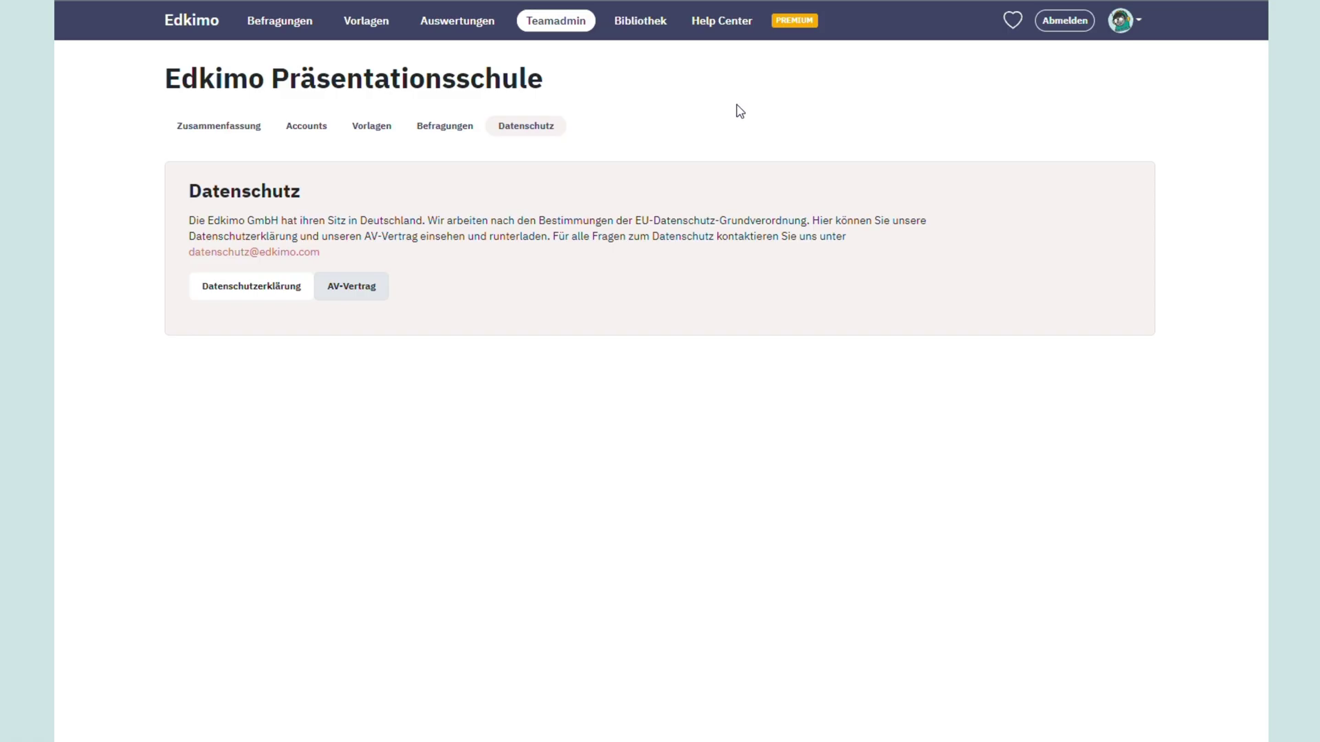
pyautogui.click(722, 22)
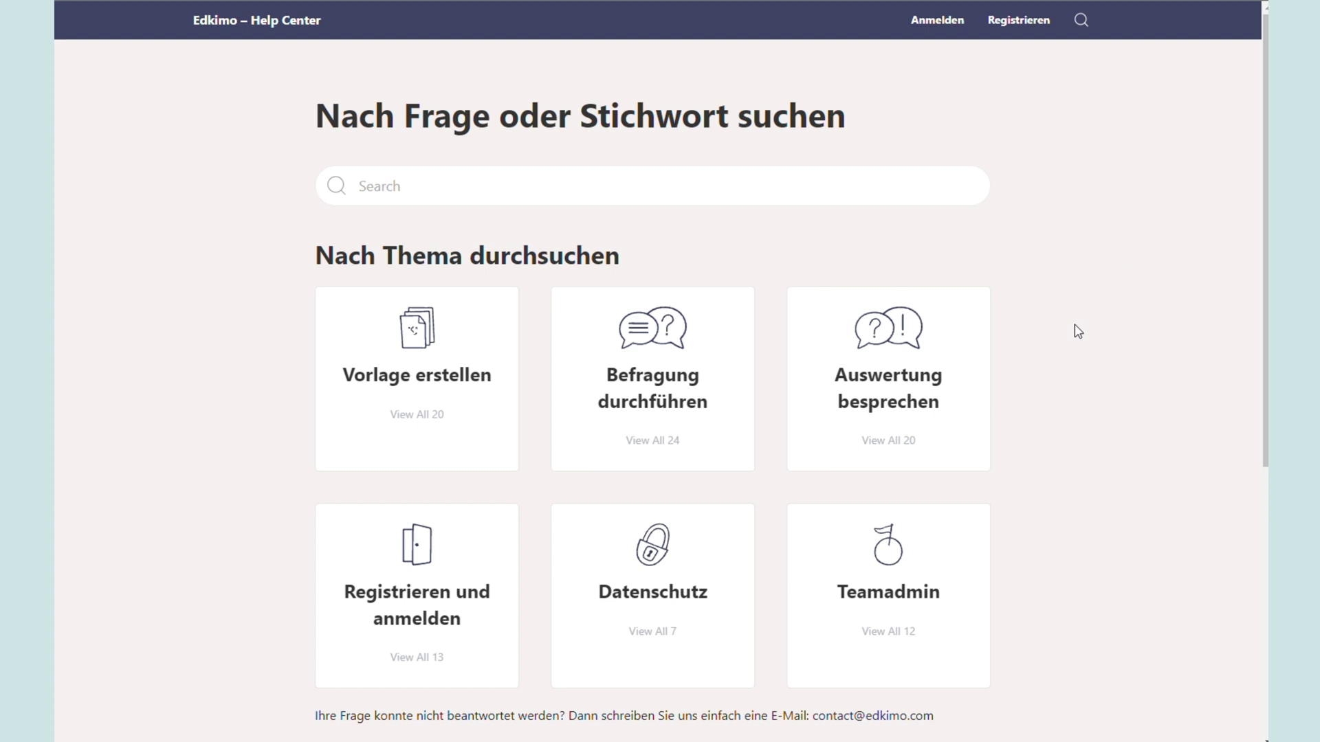
pyautogui.click(891, 551)
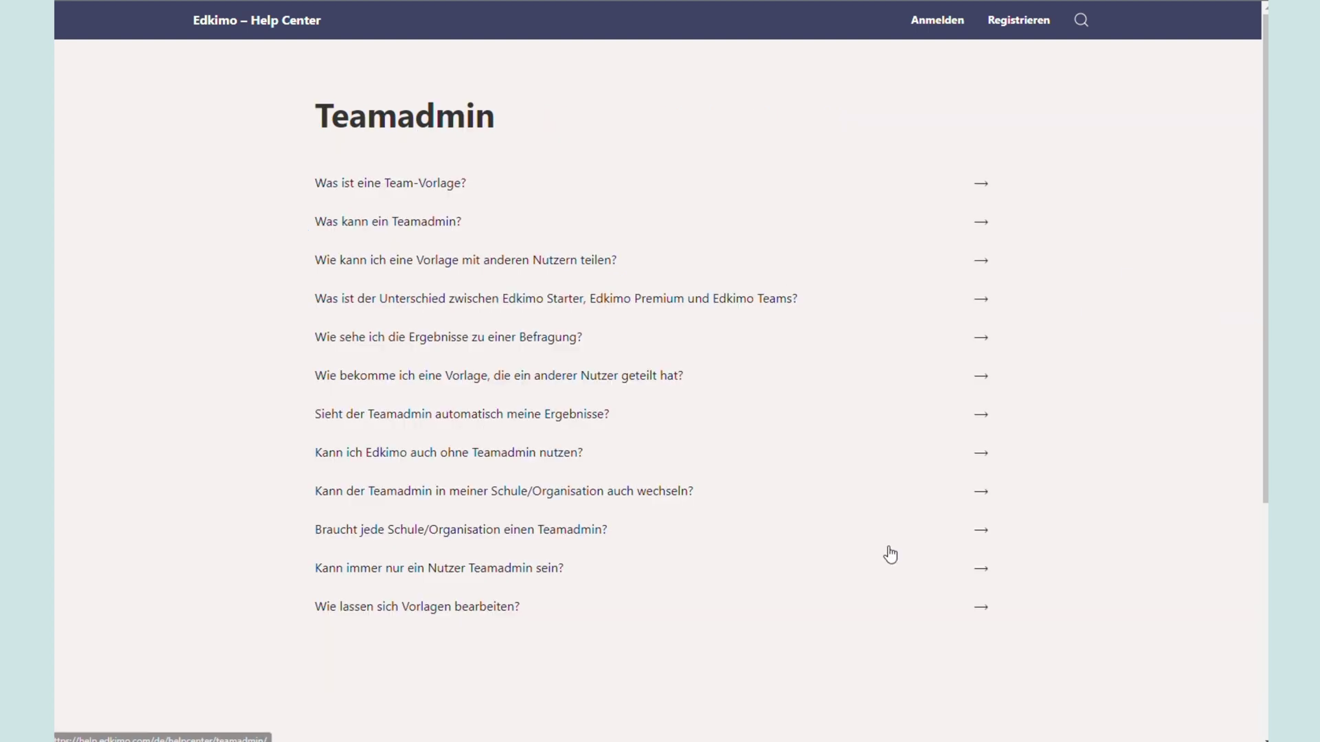